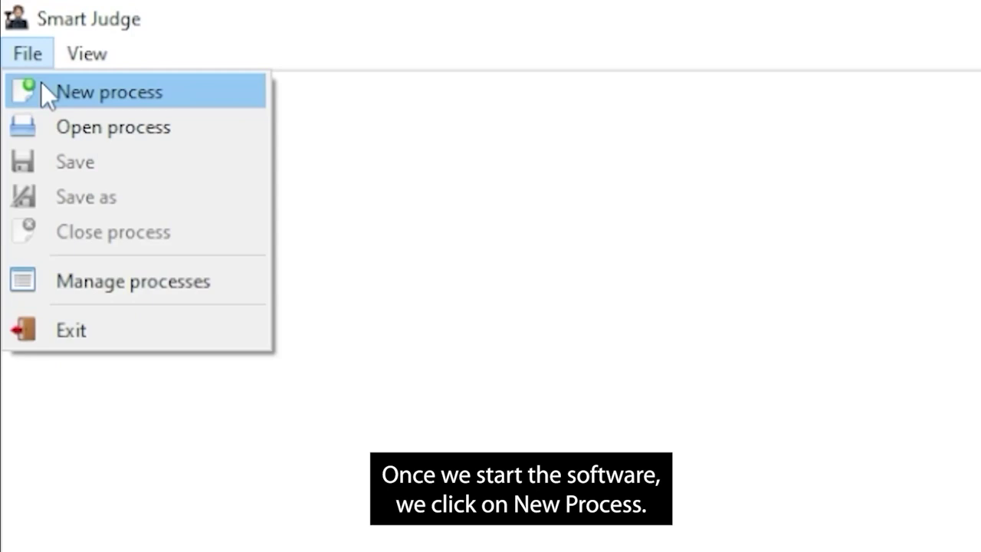
Create process 'Prague Conference', number 2023, with claimant, defendant and a left-arm fracture hypothesis.
{"action": "left_click", "coordinate": [46, 90]}
{"action": "type", "text": "Pragu"}
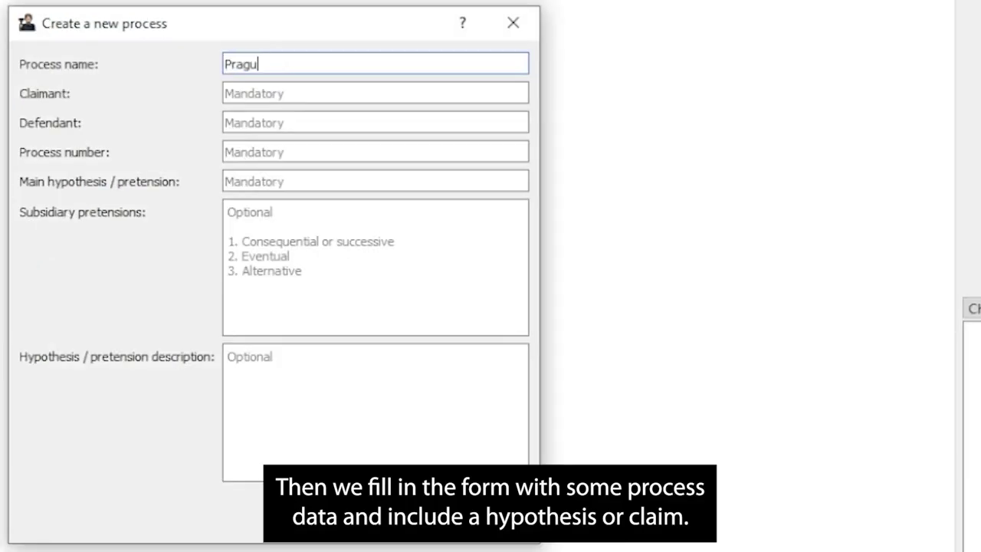
{"action": "type", "text": "e Conference"}
{"action": "left_click", "coordinate": [225, 93]}
{"action": "type", "text": "Peter"}
{"action": "left_click", "coordinate": [224, 123]}
{"action": "type", "text": "Ann"}
{"action": "left_click", "coordinate": [225, 151]}
{"action": "type", "text": "2023"}
{"action": "left_click", "coordinate": [225, 181]}
{"action": "type", "text": "Ann has suffered a f"}
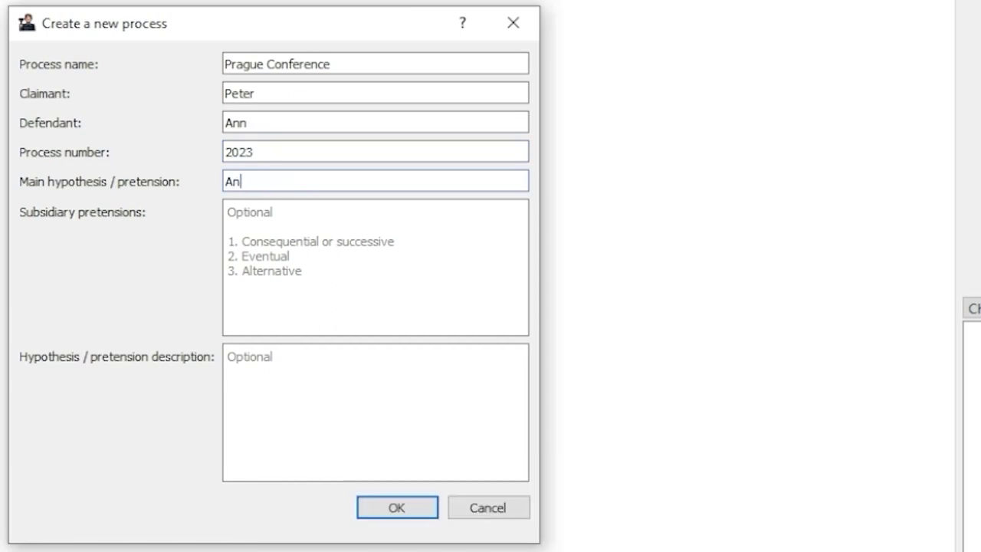
{"action": "type", "text": "racture in her left arm"}
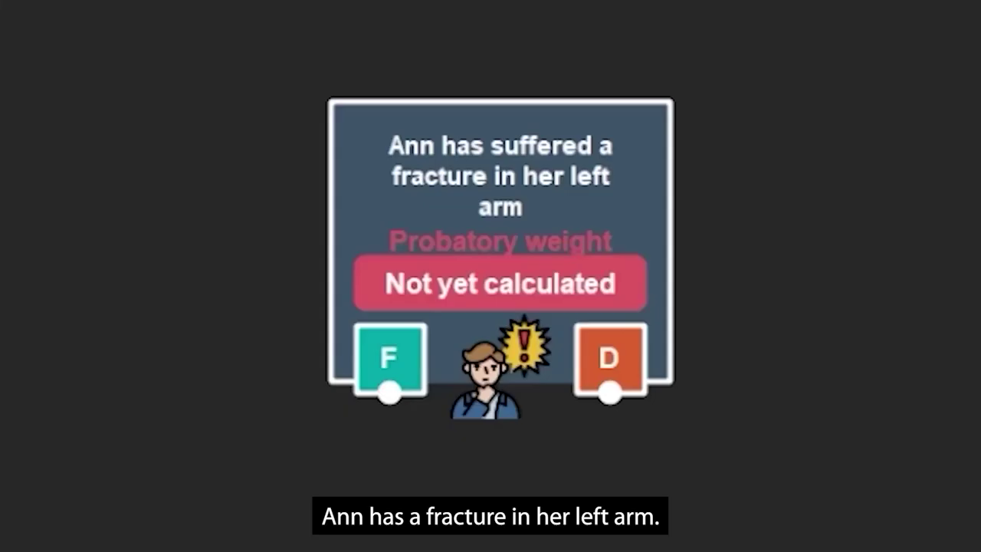
Add a favorable fact under the hypothesis: the defendant has a cast on her left arm.
{"action": "right_click", "coordinate": [394, 387]}
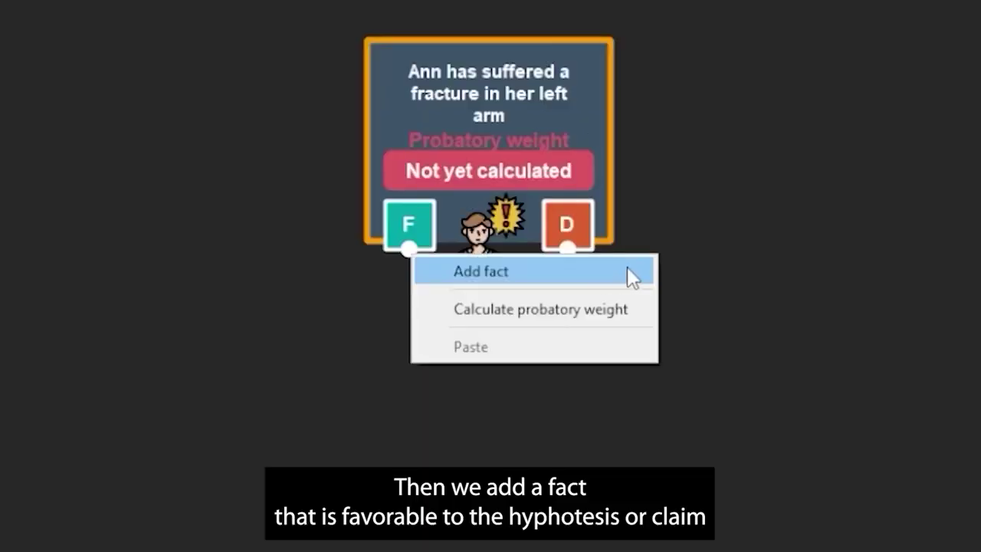
{"action": "left_click", "coordinate": [626, 270]}
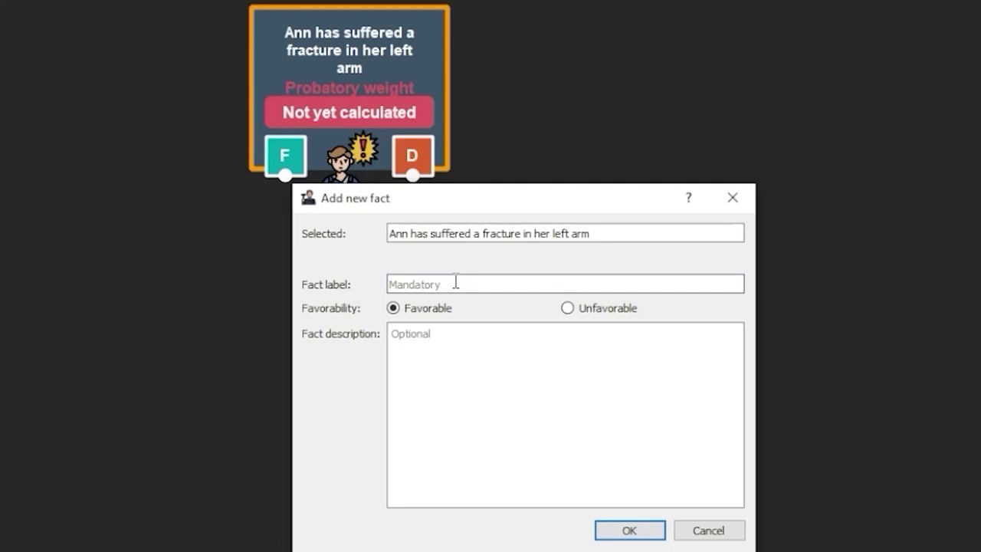
{"action": "type", "text": "Ann has a cast on"}
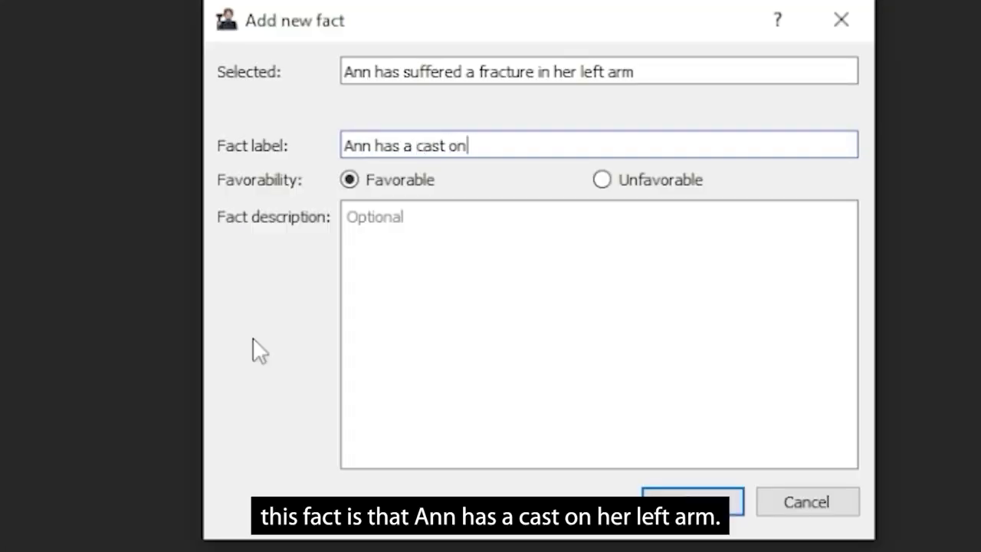
{"action": "type", "text": " her left arm"}
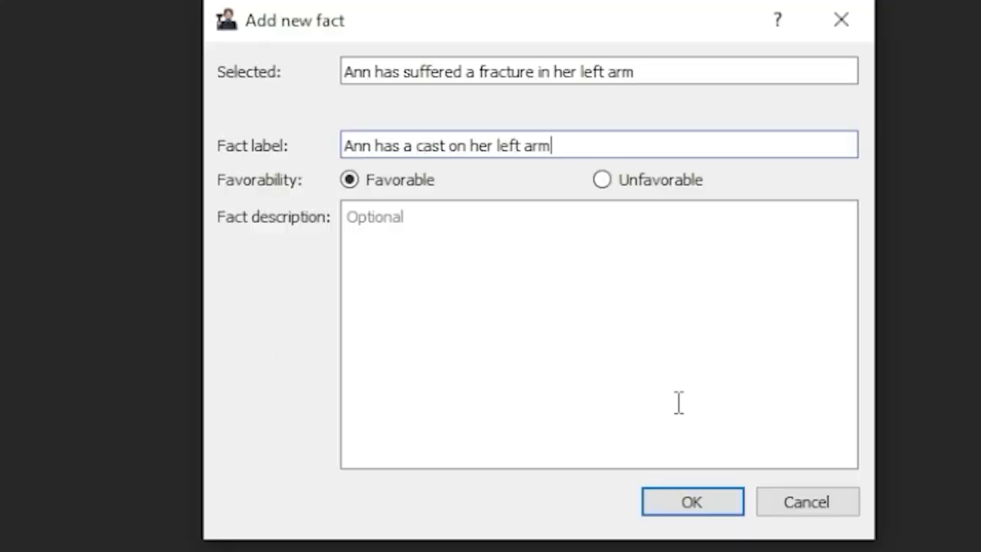
{"action": "left_click", "coordinate": [681, 502]}
{"action": "right_click", "coordinate": [501, 413]}
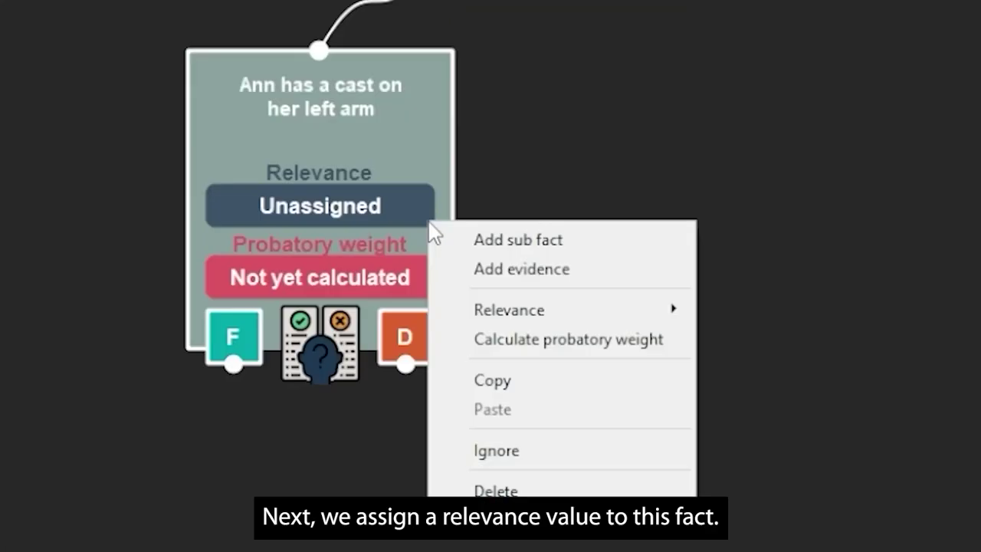
Set the cast fact's relevance to Very likely.
{"action": "mouse_move", "coordinate": [656, 314]}
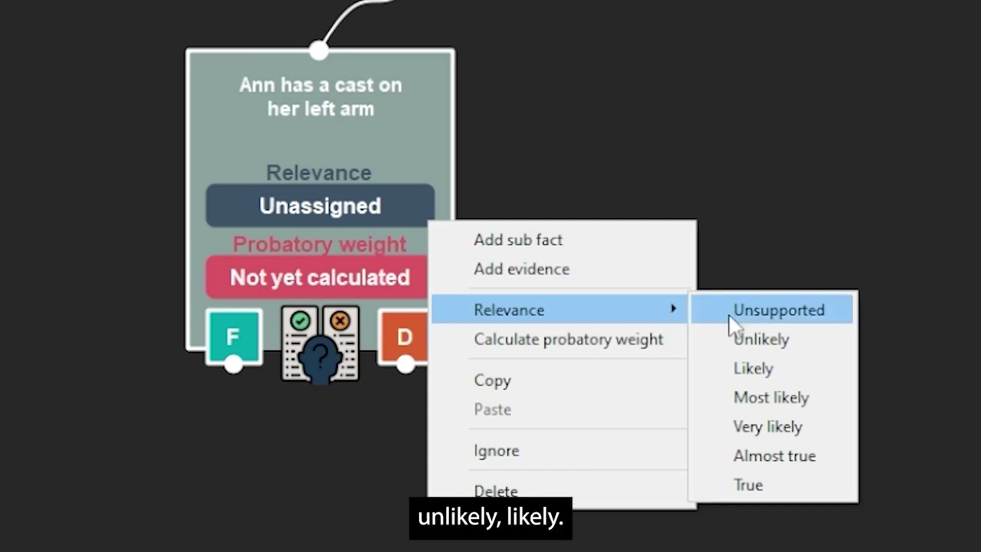
{"action": "key", "text": "Down"}
{"action": "key", "text": "Down"}
{"action": "key", "text": "Down"}
{"action": "key", "text": "Down"}
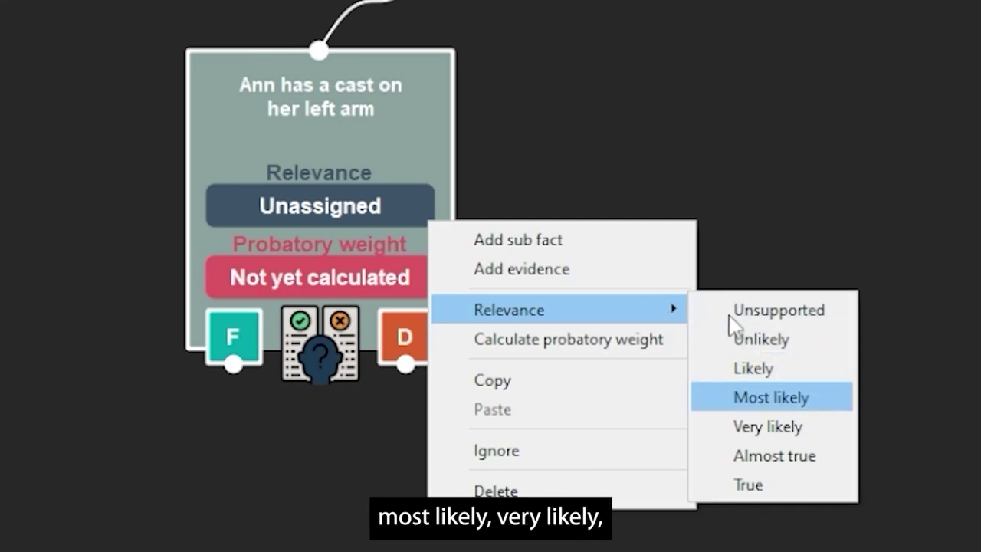
{"action": "key", "text": "Down"}
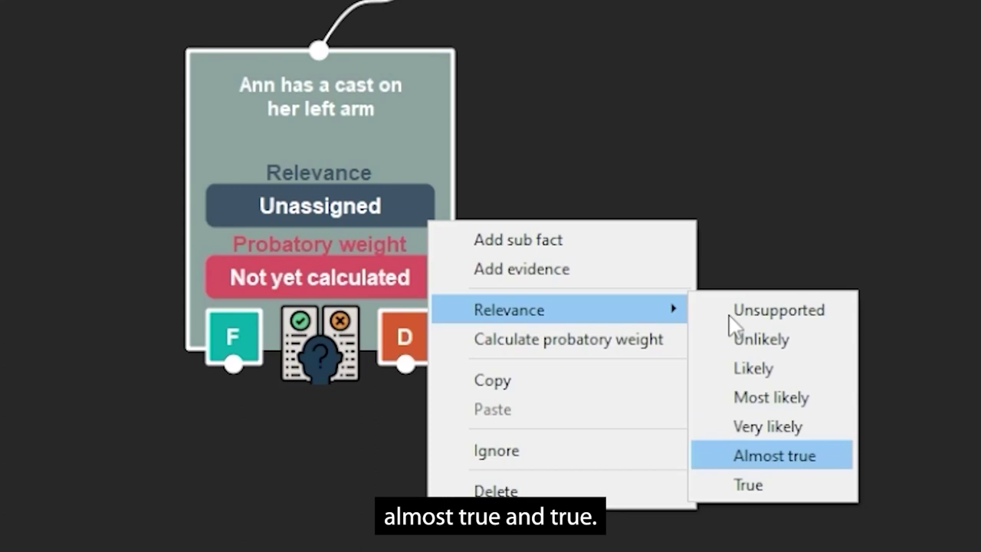
{"action": "key", "text": "Down"}
{"action": "key", "text": "Up"}
{"action": "key", "text": "Up"}
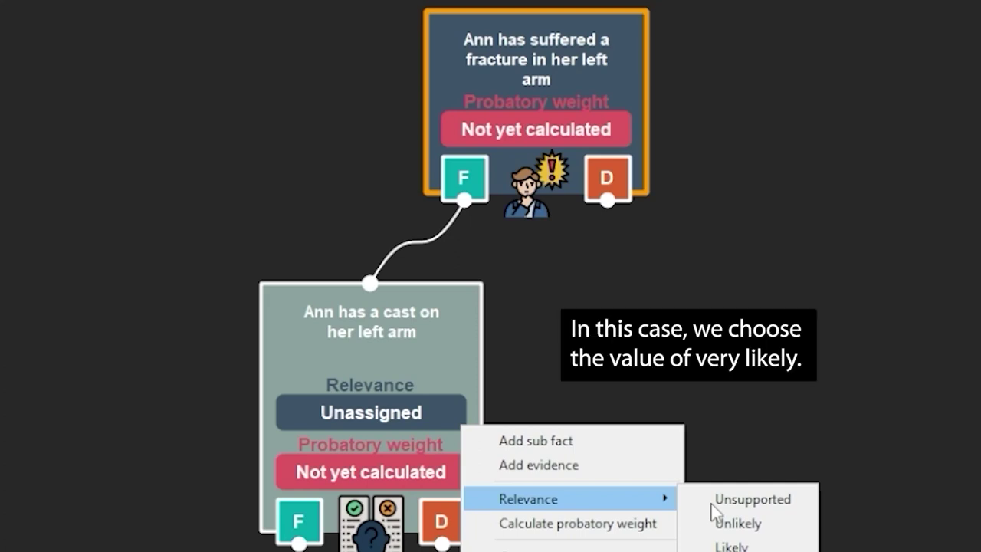
{"action": "left_click", "coordinate": [712, 504]}
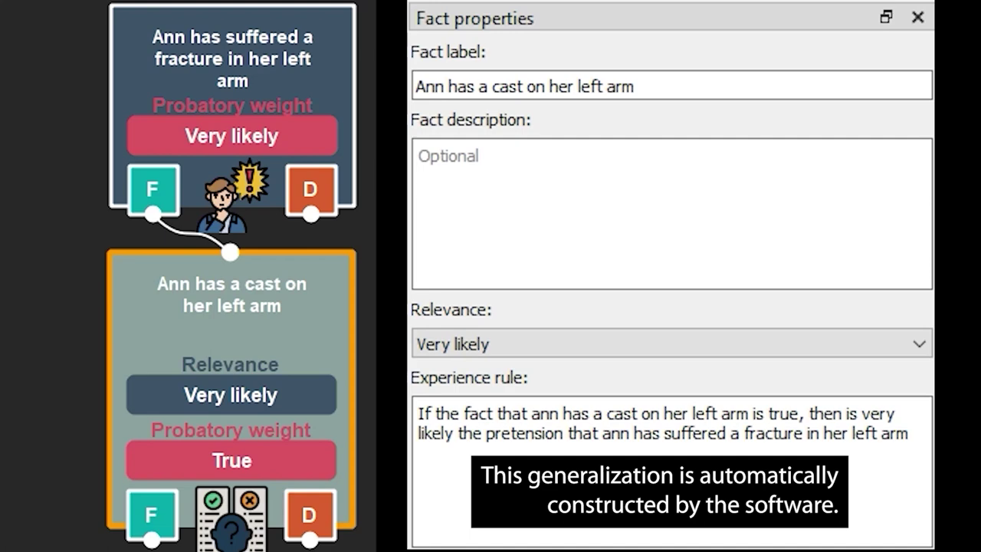
Add favorable Documentary evidence to the cast fact: a photo showing the cast on her left arm.
{"action": "right_click", "coordinate": [377, 285]}
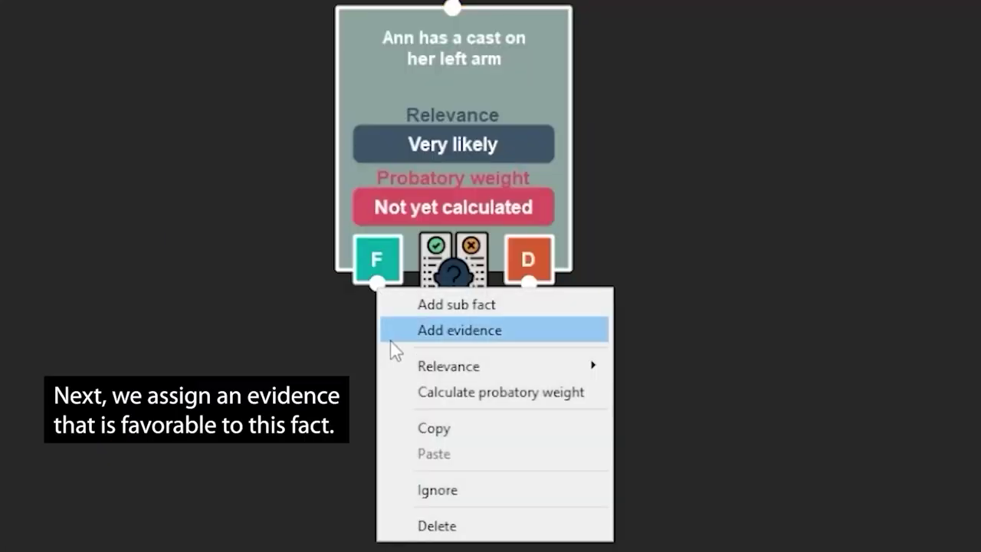
{"action": "left_click", "coordinate": [579, 341]}
{"action": "type", "text": "Photo sho"}
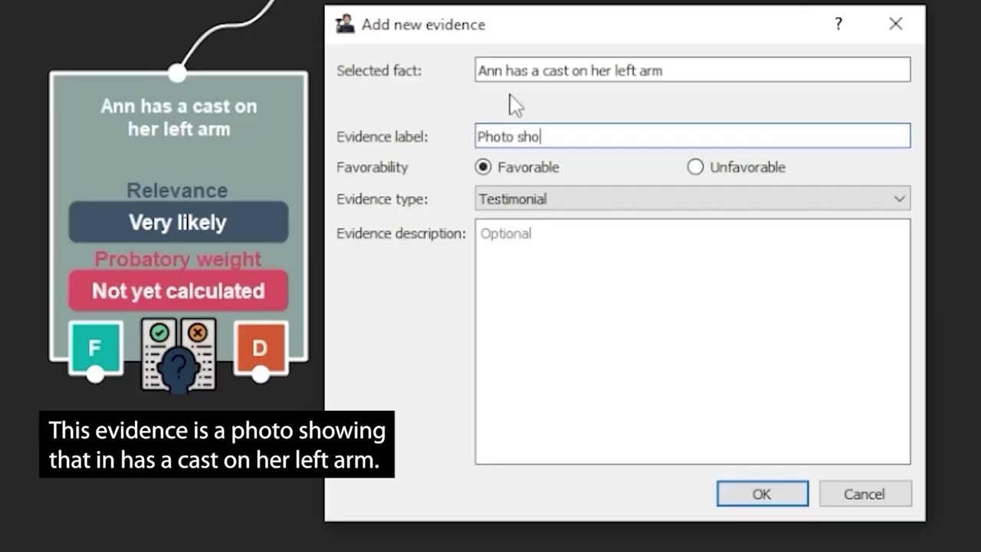
{"action": "type", "text": "wing that Ann has a cast on her left arm"}
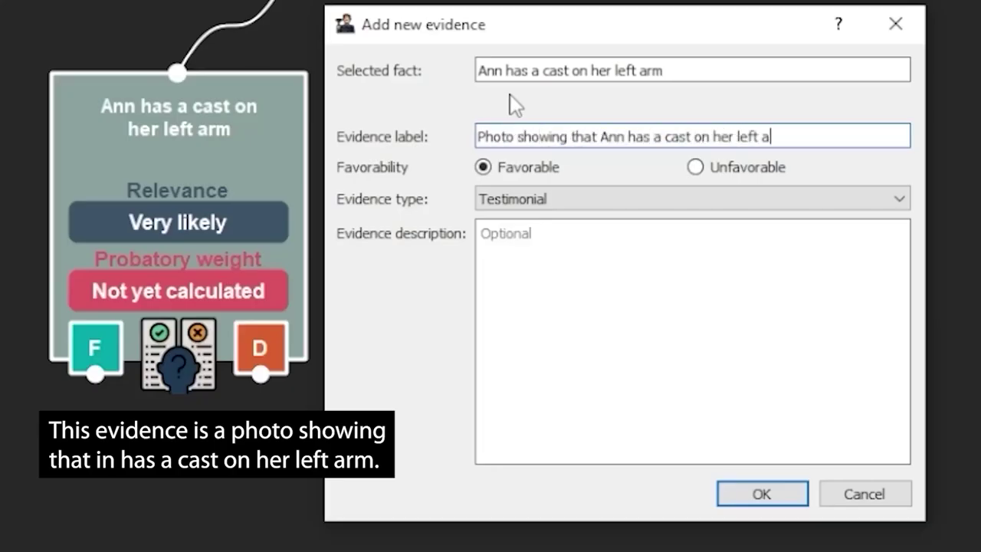
{"action": "left_click", "coordinate": [900, 200]}
{"action": "left_click", "coordinate": [519, 236]}
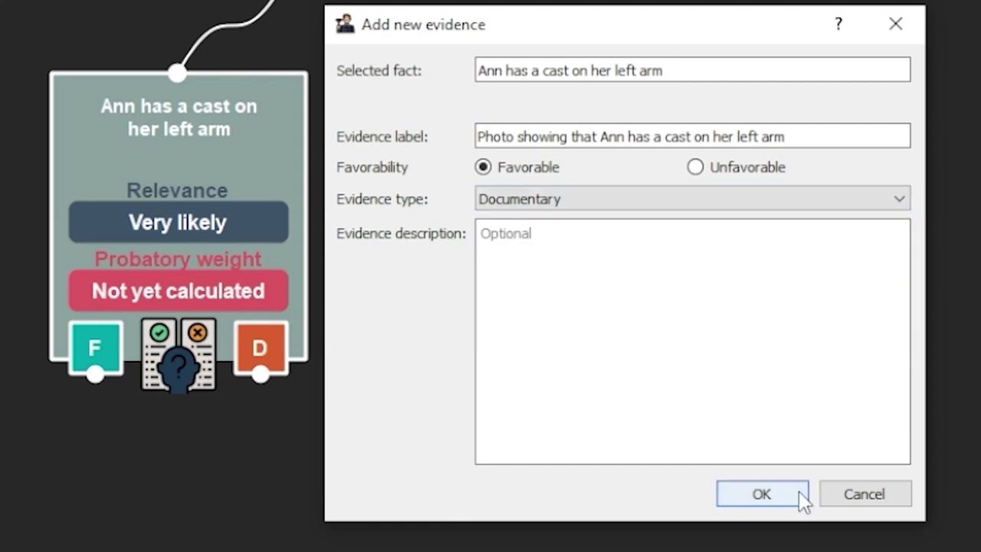
Set the cast photo evidence's pertinence to True.
{"action": "right_click", "coordinate": [446, 268]}
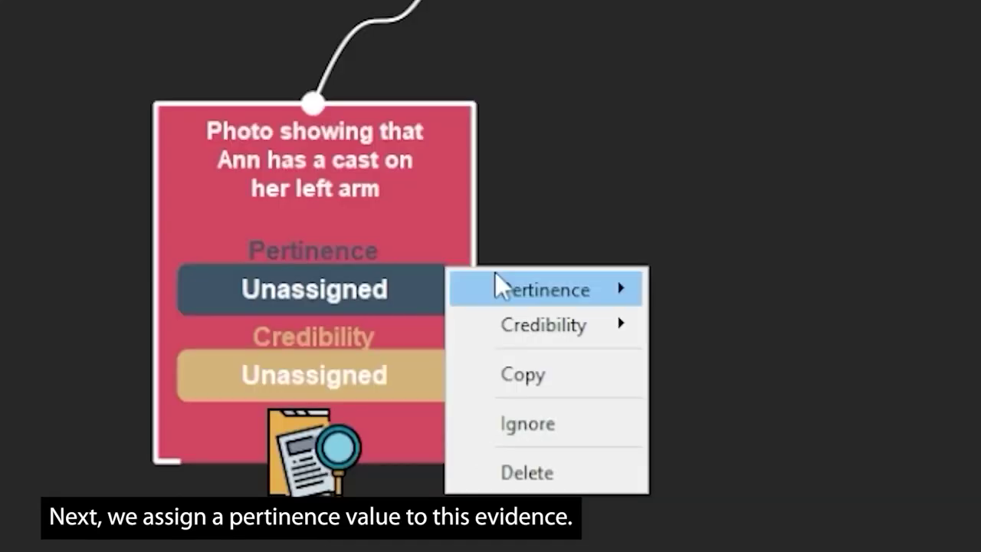
{"action": "mouse_move", "coordinate": [522, 272]}
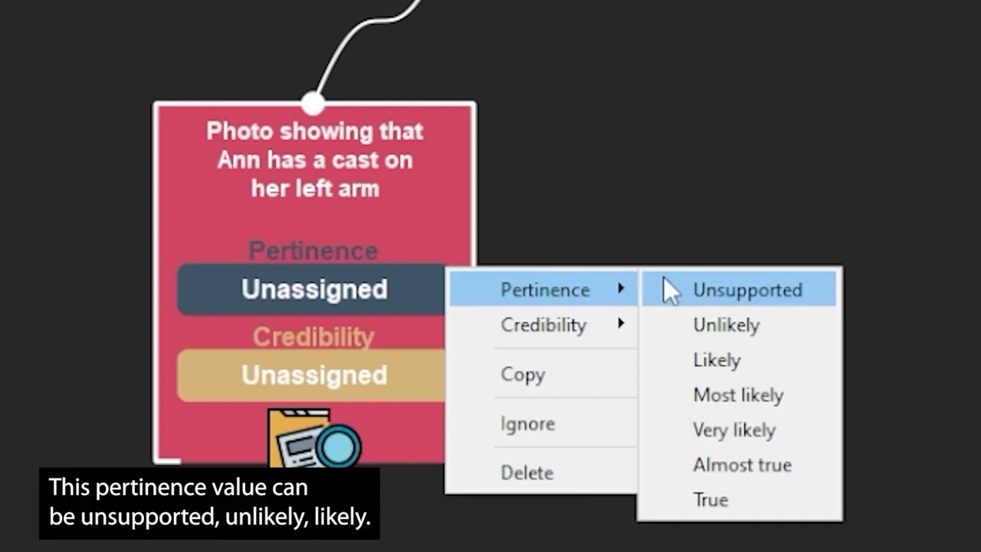
{"action": "key", "text": "Down"}
{"action": "key", "text": "Down"}
{"action": "key", "text": "Down"}
{"action": "key", "text": "Down"}
{"action": "key", "text": "Down"}
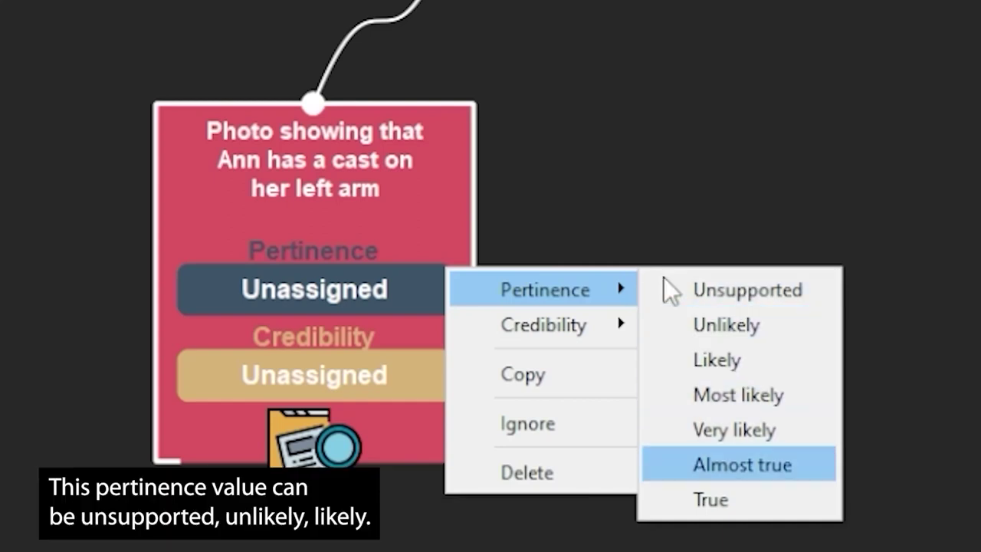
{"action": "key", "text": "Up"}
{"action": "key", "text": "Up"}
{"action": "key", "text": "Up"}
{"action": "key", "text": "Up"}
{"action": "key", "text": "Up"}
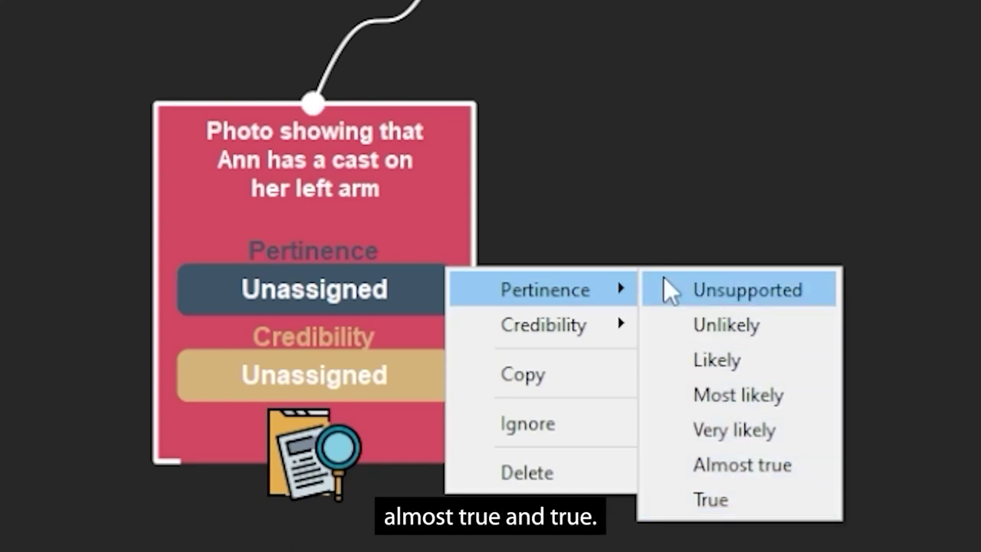
{"action": "key", "text": "Down"}
{"action": "key", "text": "Down"}
{"action": "key", "text": "Down"}
{"action": "key", "text": "Down"}
{"action": "key", "text": "Down"}
{"action": "key", "text": "Down"}
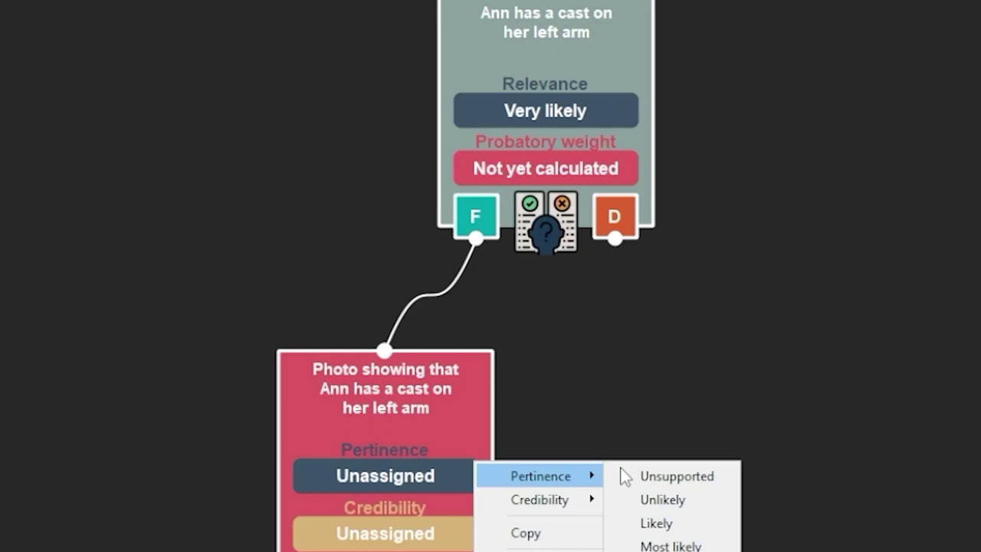
{"action": "key", "text": "Up"}
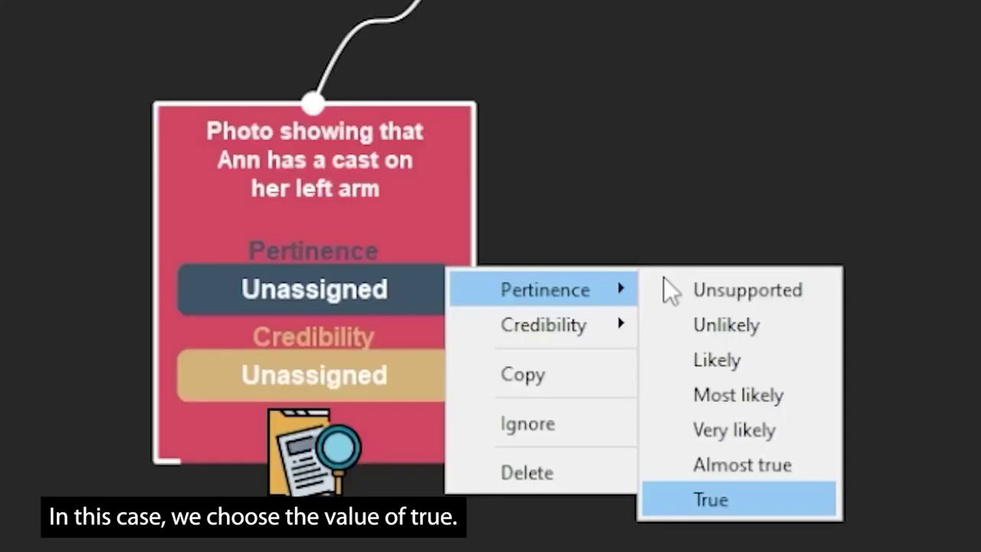
{"action": "key", "text": "Return"}
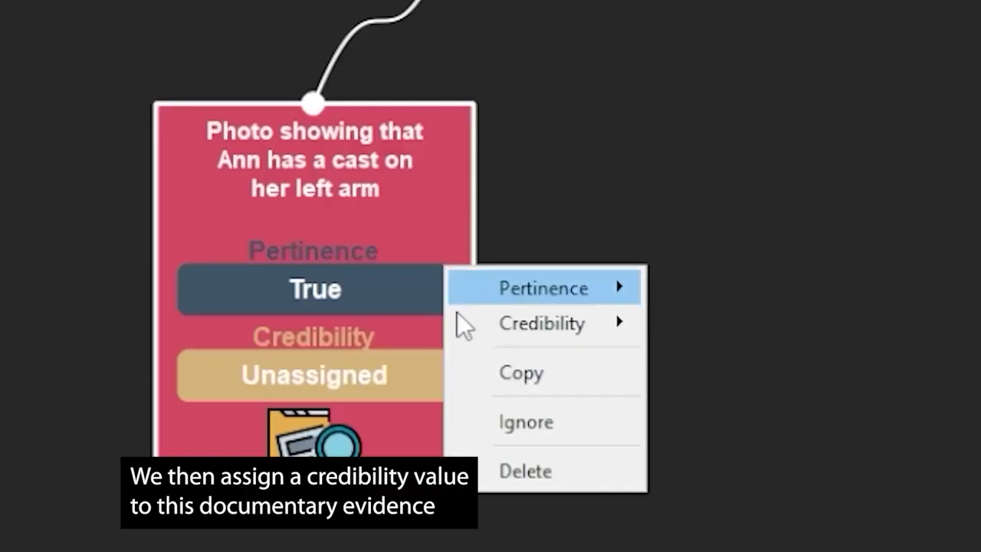
Set the cast photo evidence's credibility to True.
{"action": "mouse_move", "coordinate": [525, 332]}
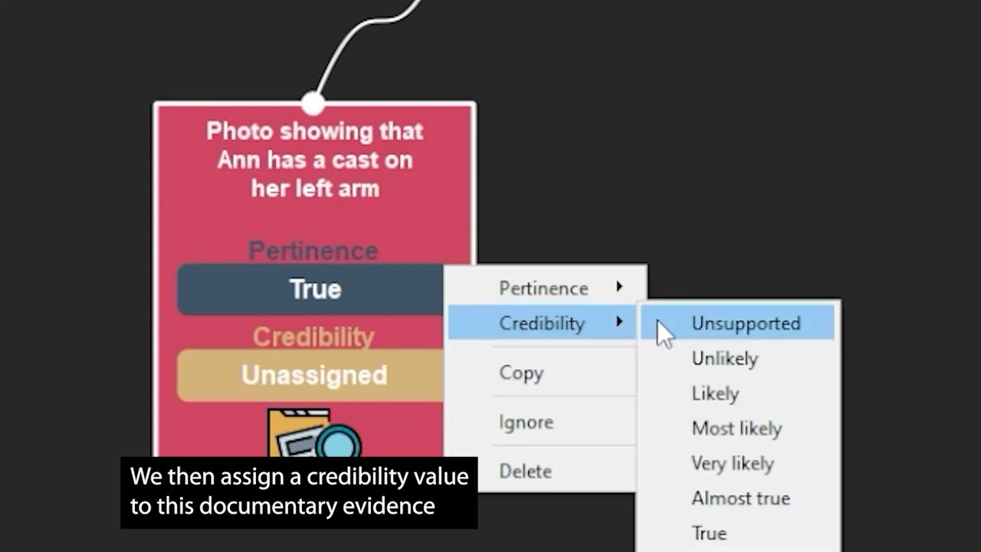
{"action": "key", "text": "Down"}
{"action": "key", "text": "Down"}
{"action": "key", "text": "Down"}
{"action": "key", "text": "Down"}
{"action": "key", "text": "Down"}
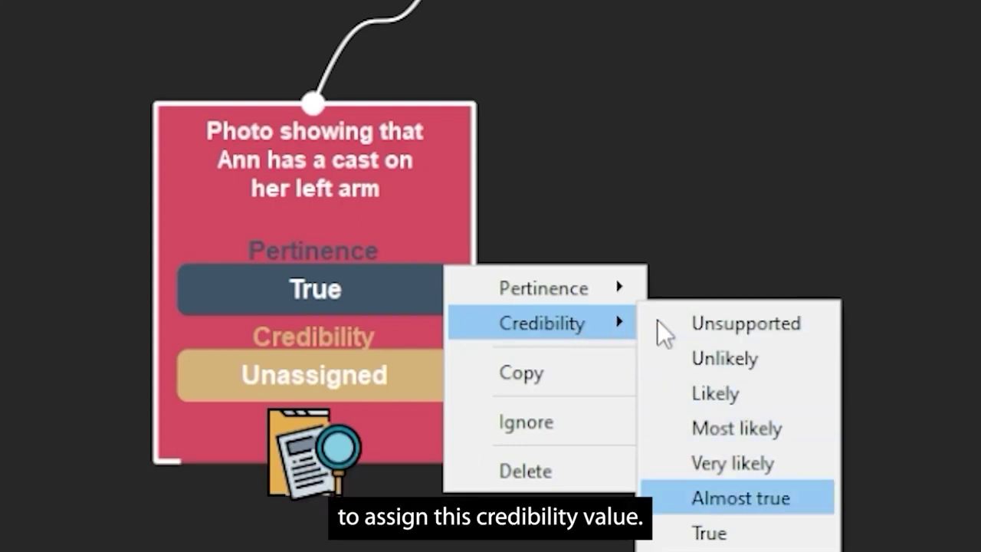
{"action": "key", "text": "Down"}
{"action": "key", "text": "Up"}
{"action": "key", "text": "Up"}
{"action": "key", "text": "Up"}
{"action": "key", "text": "Up"}
{"action": "key", "text": "Up"}
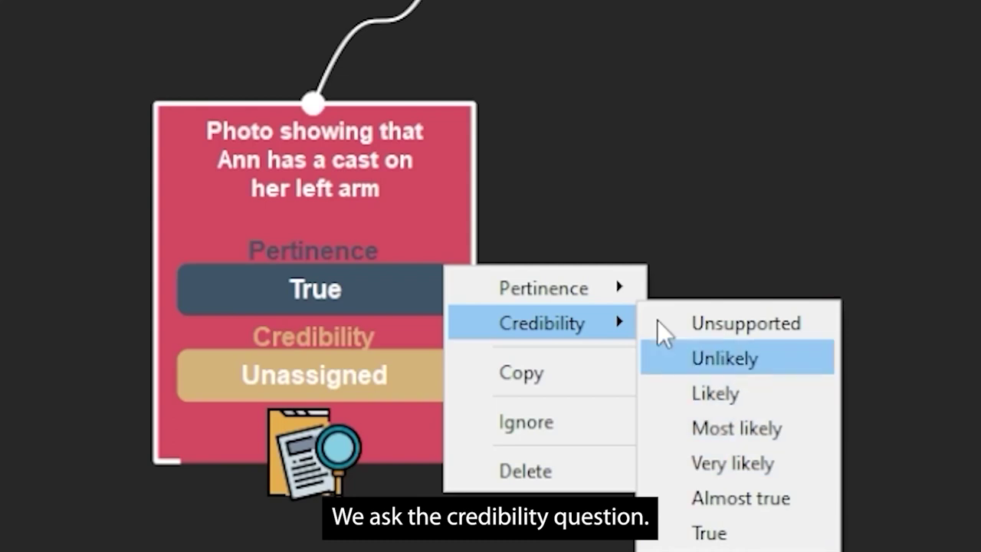
{"action": "key", "text": "Up"}
{"action": "key", "text": "Down"}
{"action": "key", "text": "Down"}
{"action": "key", "text": "Down"}
{"action": "key", "text": "Down"}
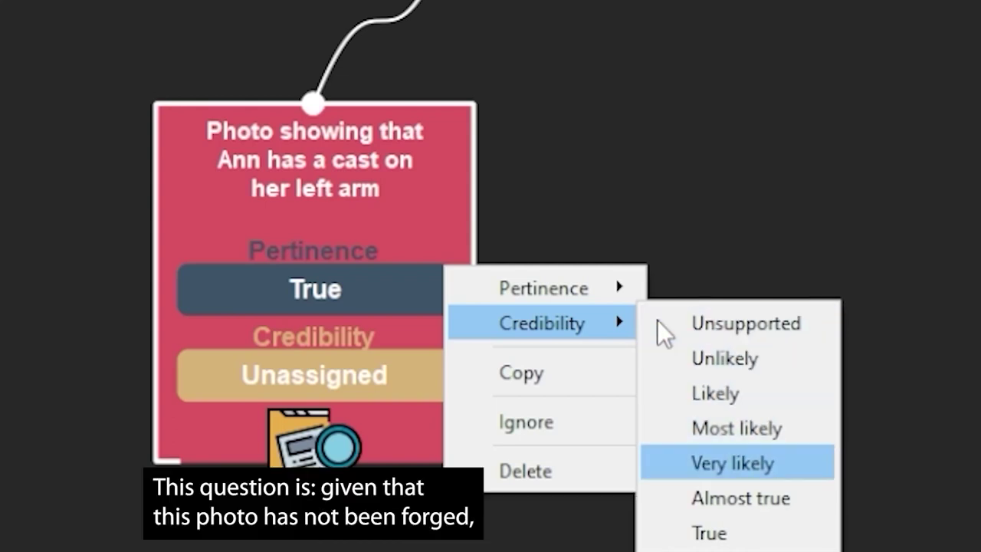
{"action": "key", "text": "Down"}
{"action": "key", "text": "Down"}
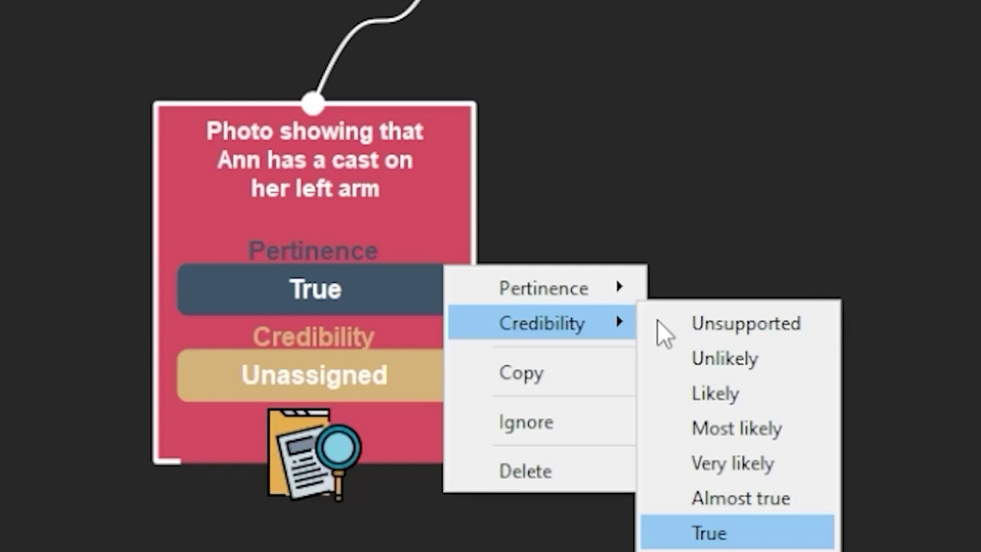
{"action": "key", "text": "Return"}
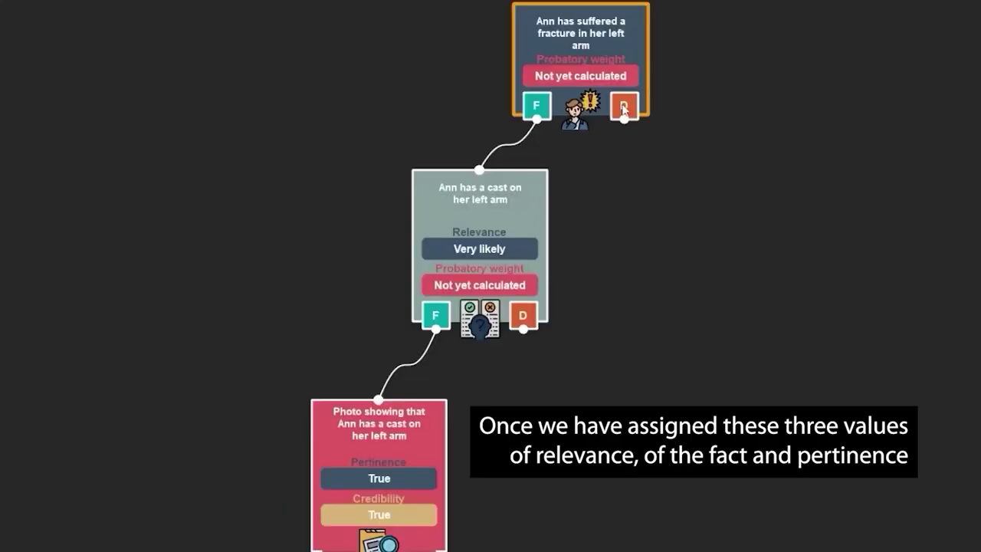
Run Calculate probatory weight on the fracture hypothesis.
{"action": "right_click", "coordinate": [622, 109]}
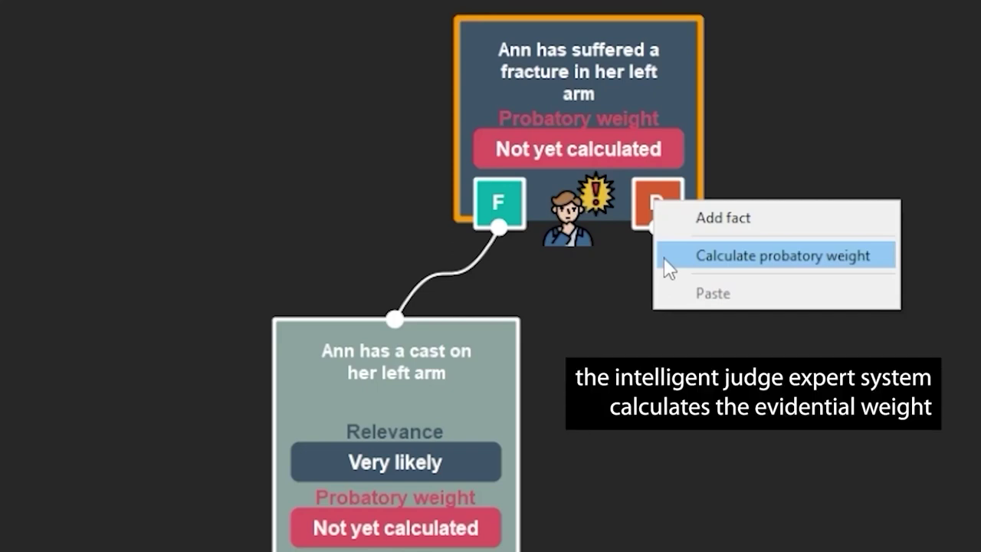
{"action": "left_click", "coordinate": [663, 257]}
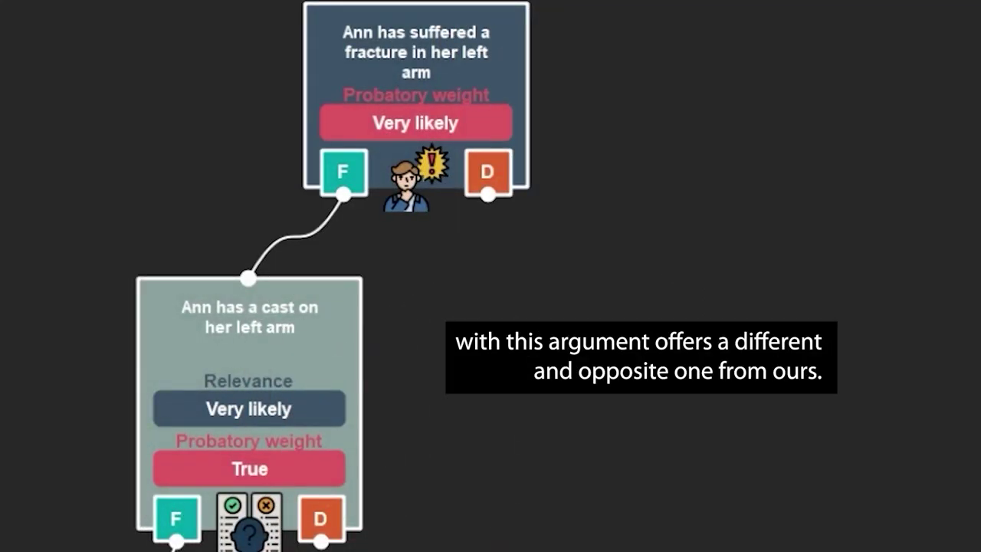
Add an unfavorable fact under the hypothesis: the defendant has a bandage on her left arm.
{"action": "right_click", "coordinate": [491, 196]}
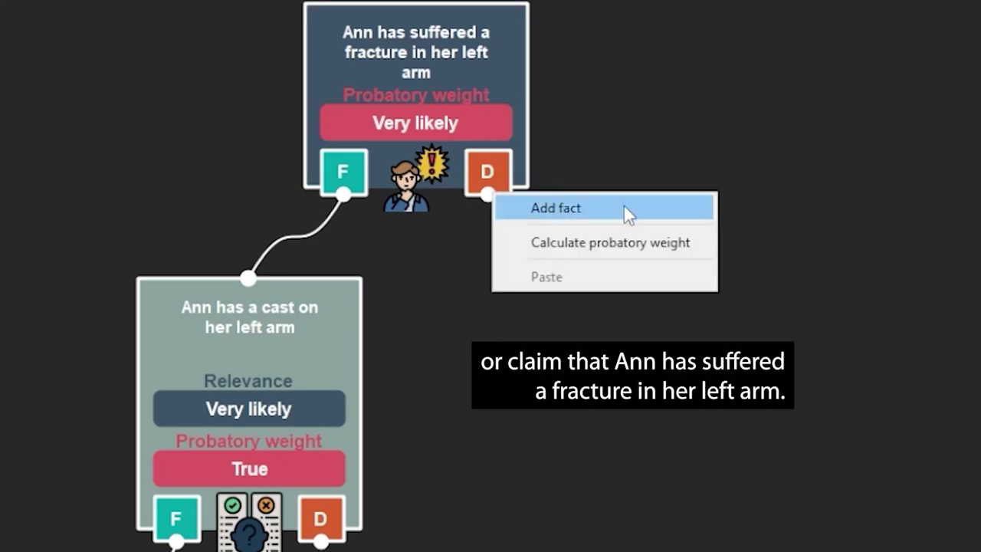
{"action": "left_click", "coordinate": [706, 213]}
{"action": "type", "text": "Ann has a bandage on h"}
{"action": "type", "text": "er left arm"}
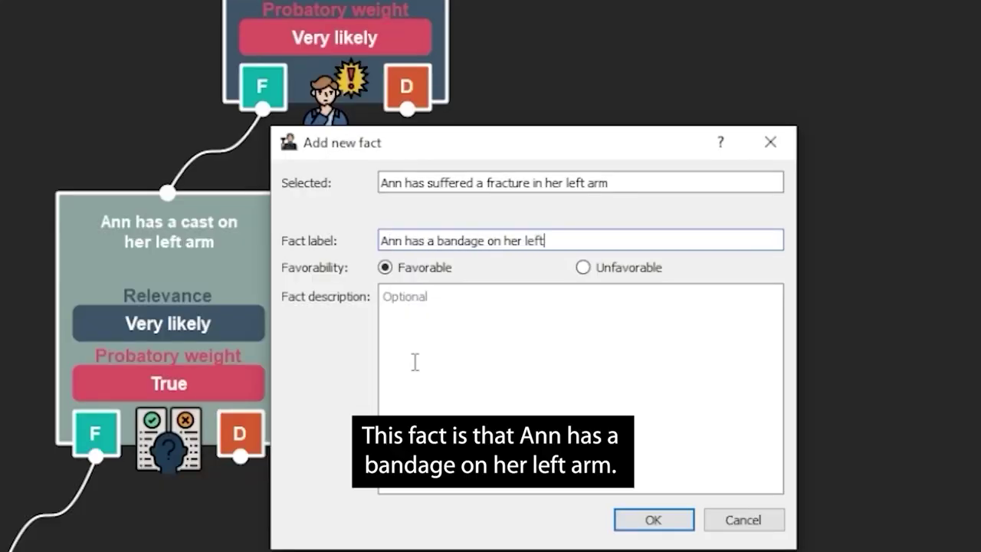
{"action": "left_click", "coordinate": [667, 273]}
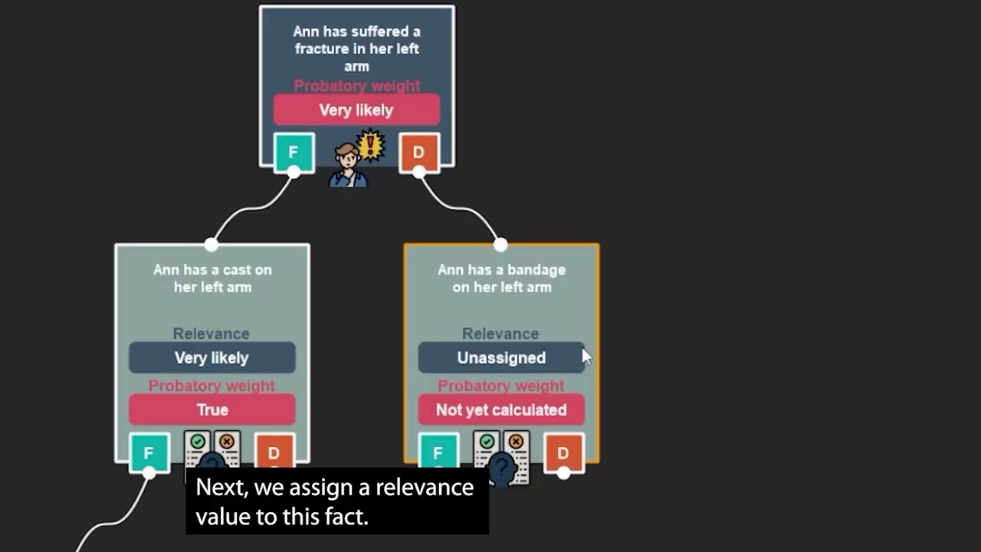
{"action": "right_click", "coordinate": [581, 345]}
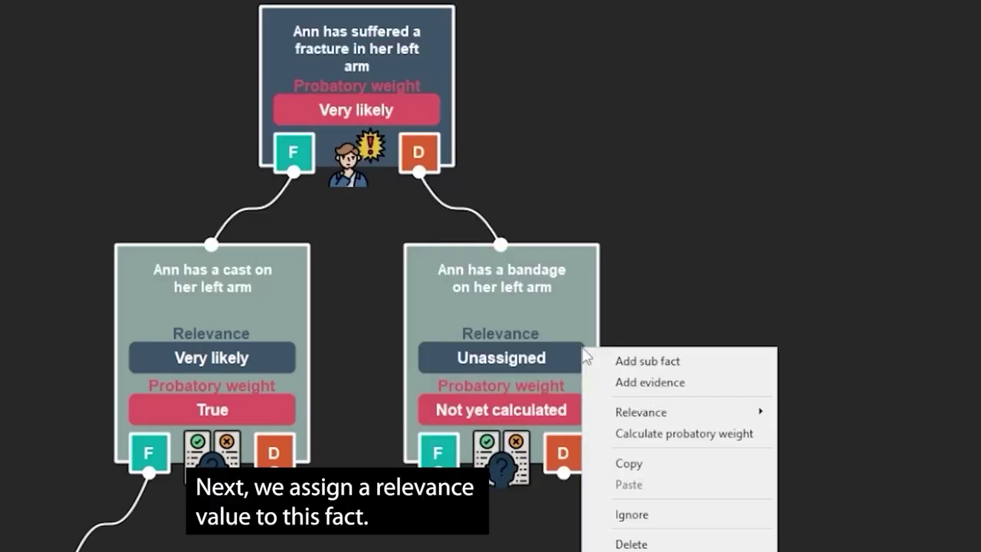
Set the bandage fact's relevance to Very likely.
{"action": "mouse_move", "coordinate": [672, 412]}
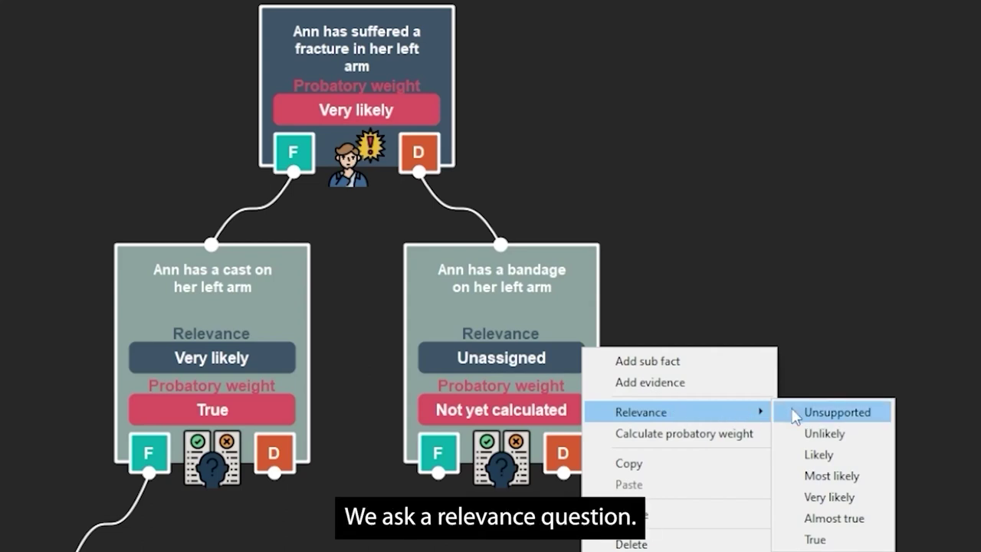
{"action": "key", "text": "Down"}
{"action": "key", "text": "Down"}
{"action": "key", "text": "Down"}
{"action": "key", "text": "Down"}
{"action": "key", "text": "Down"}
{"action": "key", "text": "Down"}
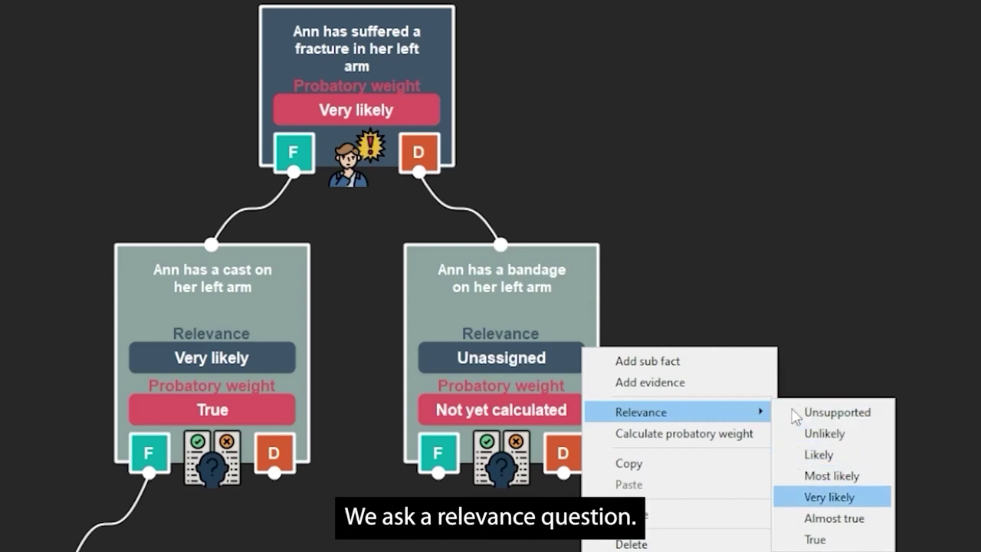
{"action": "key", "text": "Up"}
{"action": "key", "text": "Up"}
{"action": "key", "text": "Up"}
{"action": "key", "text": "Up"}
{"action": "key", "text": "Up"}
{"action": "key", "text": "Up"}
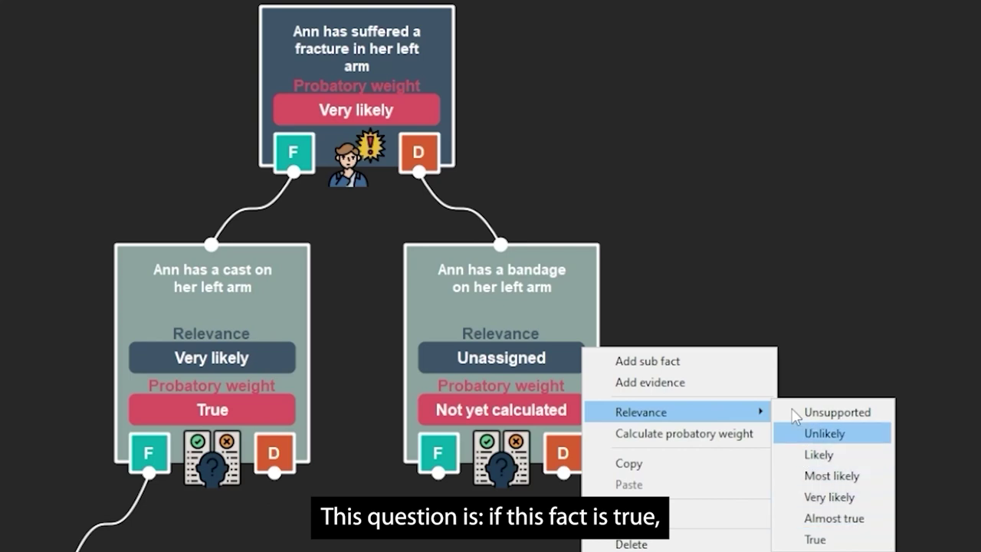
{"action": "key", "text": "Down"}
{"action": "key", "text": "Down"}
{"action": "key", "text": "Down"}
{"action": "key", "text": "Down"}
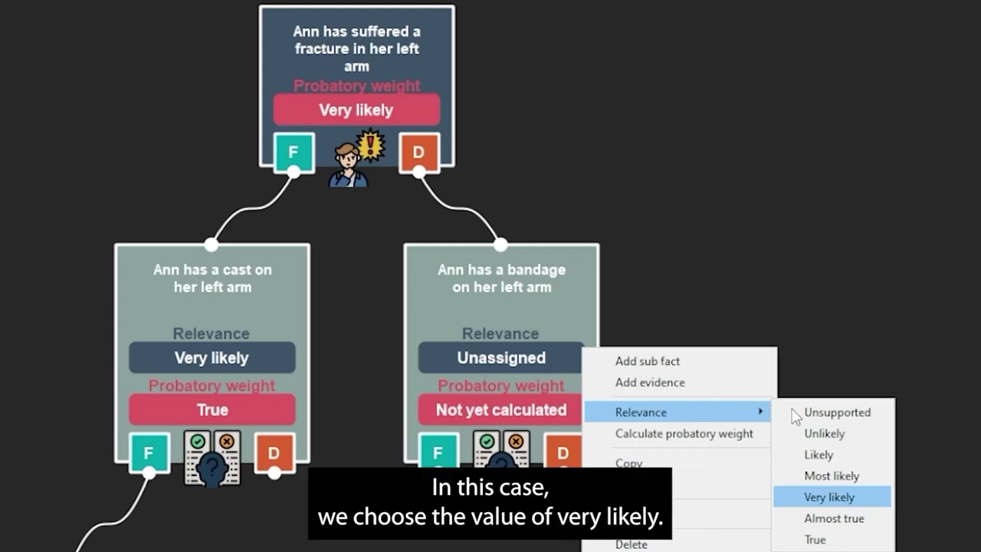
{"action": "key", "text": "Return"}
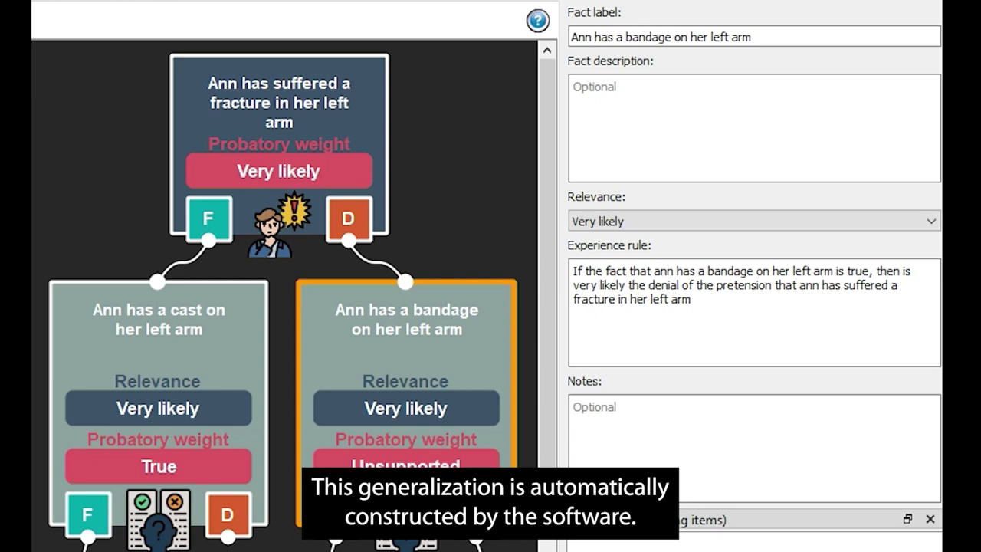
{"action": "right_click", "coordinate": [437, 481]}
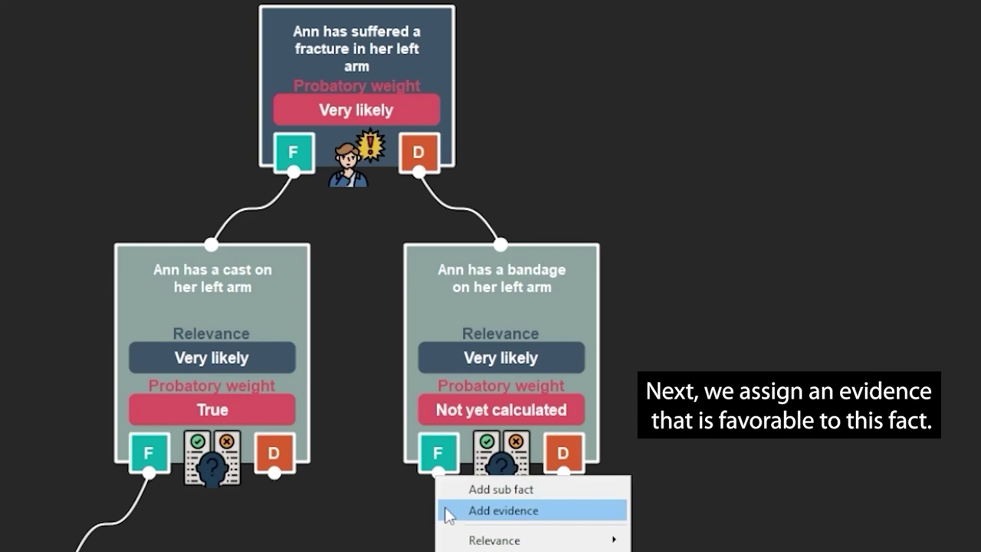
Attach a Documentary medical report noting the defendant's bandage as evidence for the bandage fact.
{"action": "left_click", "coordinate": [574, 510]}
{"action": "type", "text": "Medical report noting that Ann has a bandage"}
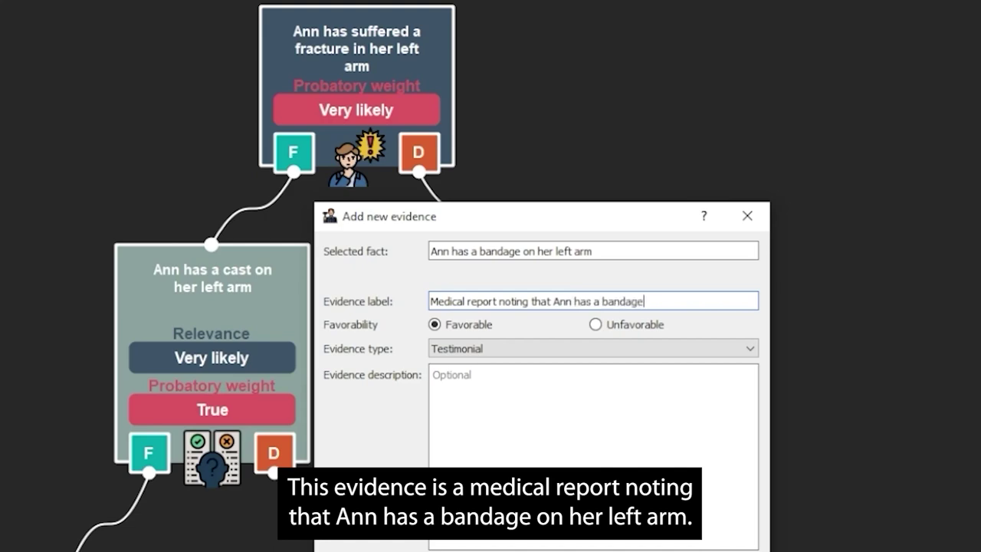
{"action": "left_click", "coordinate": [754, 350]}
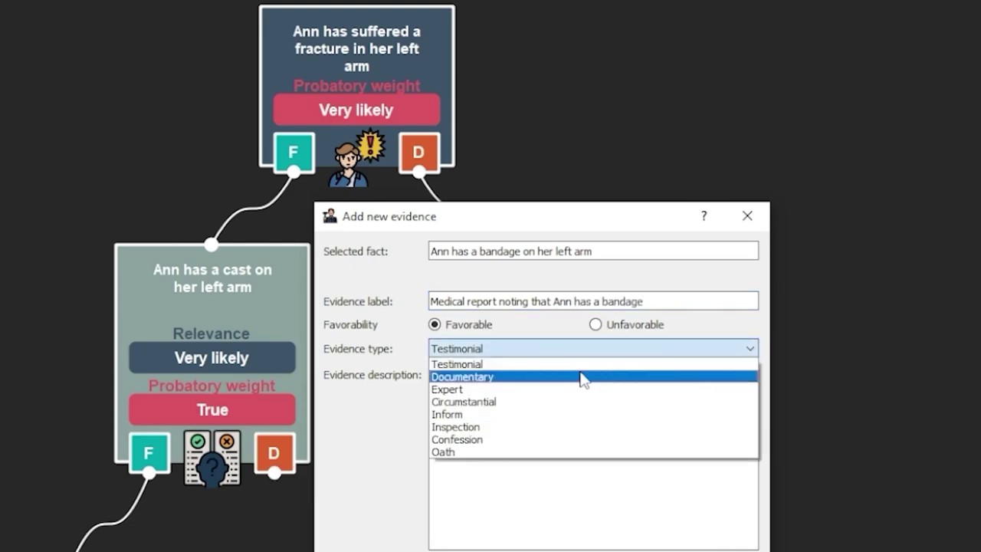
{"action": "left_click", "coordinate": [582, 377]}
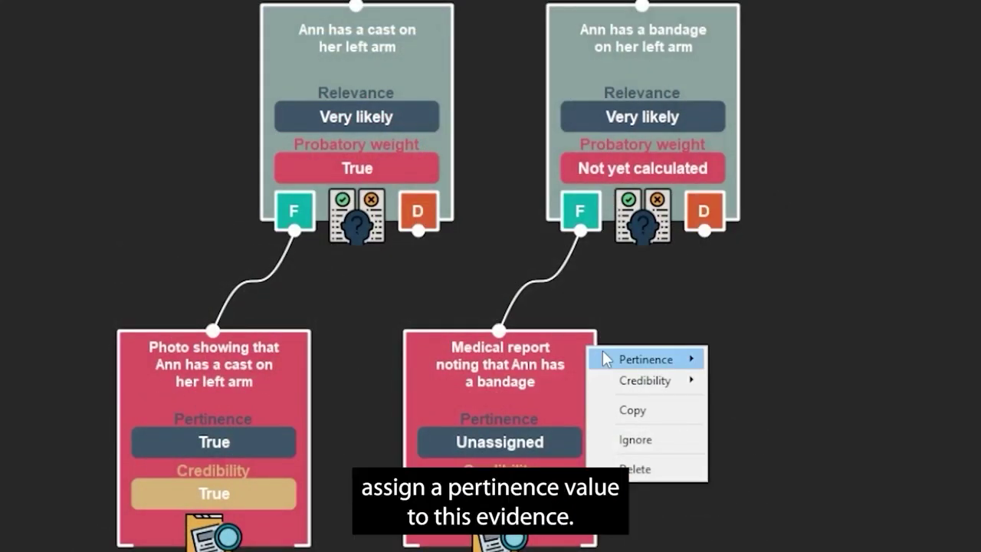
{"action": "mouse_move", "coordinate": [604, 358]}
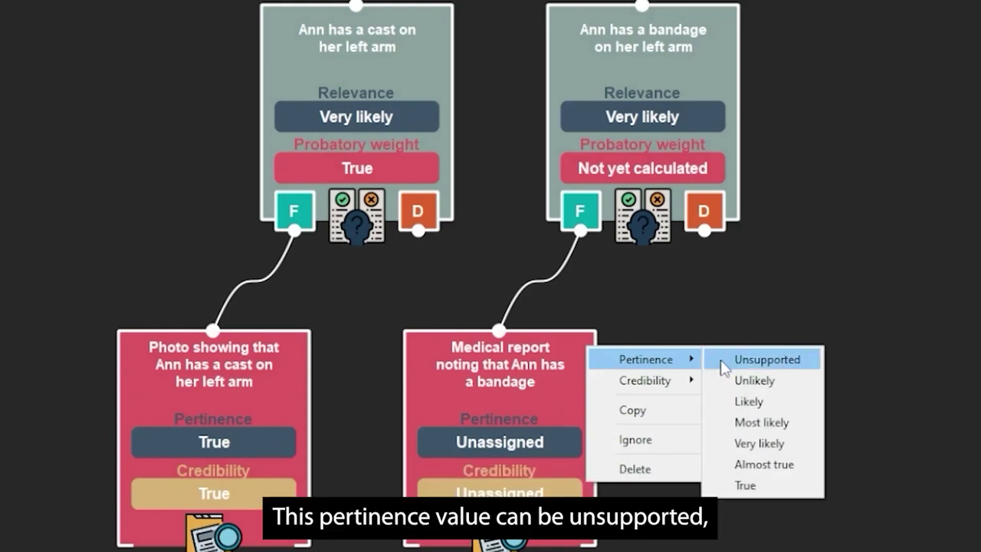
Set the medical report evidence's pertinence to True.
{"action": "key", "text": "Down"}
{"action": "key", "text": "Down"}
{"action": "key", "text": "Down"}
{"action": "key", "text": "Down"}
{"action": "key", "text": "Down"}
{"action": "key", "text": "Down"}
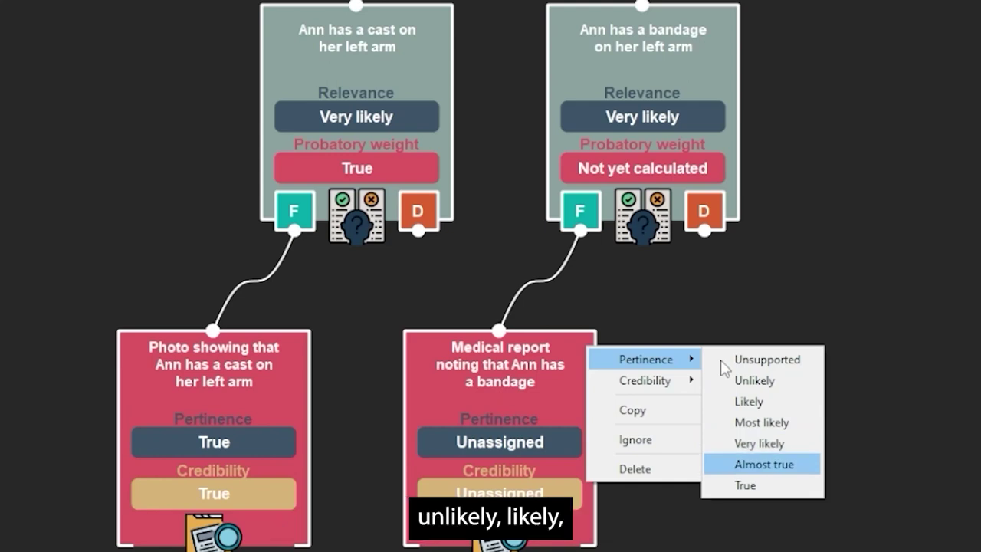
{"action": "key", "text": "Up"}
{"action": "key", "text": "Up"}
{"action": "key", "text": "Up"}
{"action": "key", "text": "Up"}
{"action": "key", "text": "Up"}
{"action": "key", "text": "Up"}
{"action": "key", "text": "Down"}
{"action": "key", "text": "Down"}
{"action": "key", "text": "Down"}
{"action": "key", "text": "Down"}
{"action": "key", "text": "Down"}
{"action": "key", "text": "Down"}
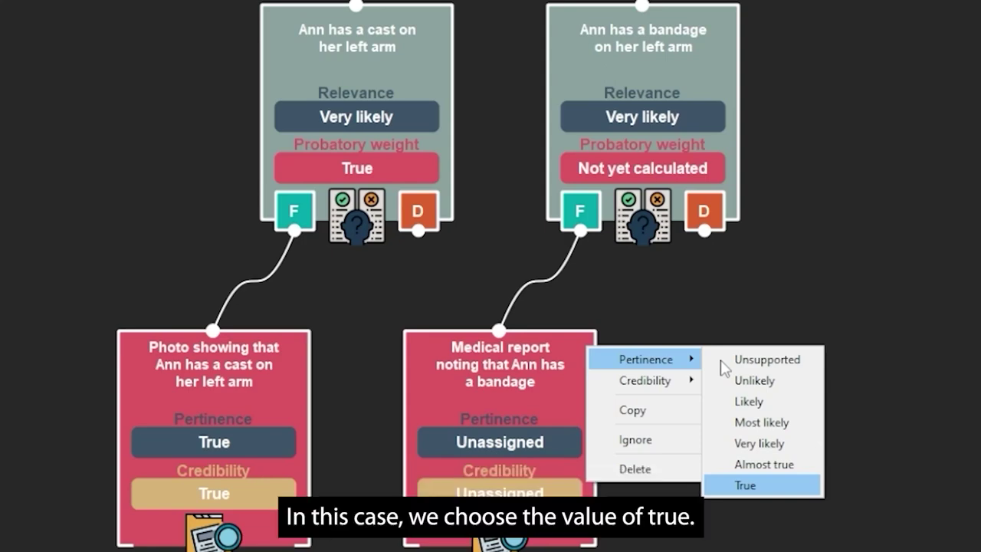
{"action": "left_click", "coordinate": [744, 485]}
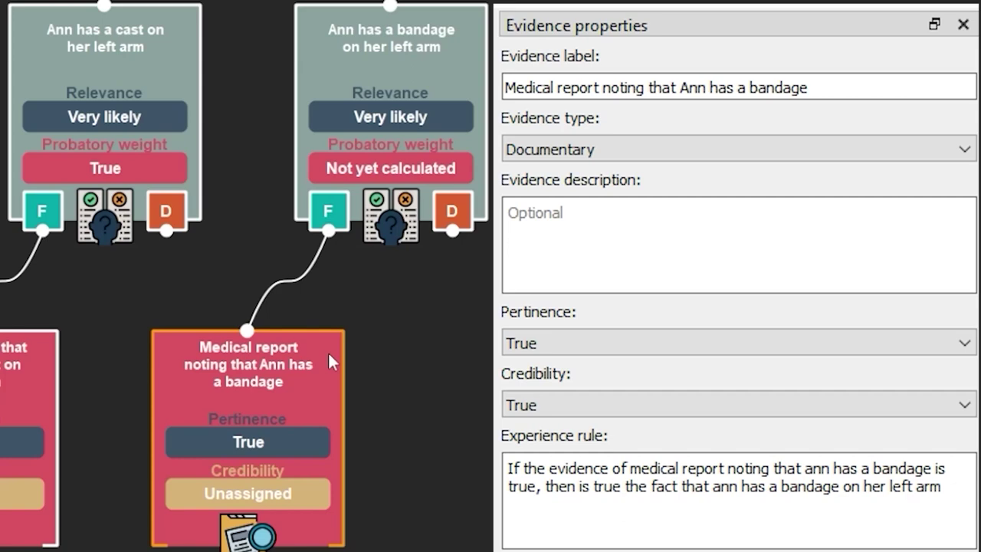
{"action": "right_click", "coordinate": [584, 356]}
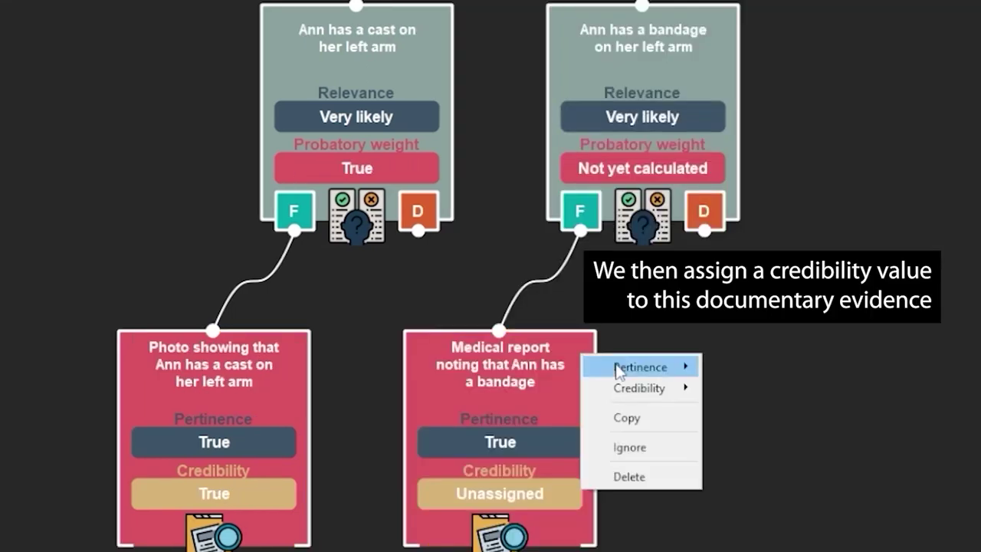
Rate the medical report evidence's credibility as True.
{"action": "mouse_move", "coordinate": [613, 371]}
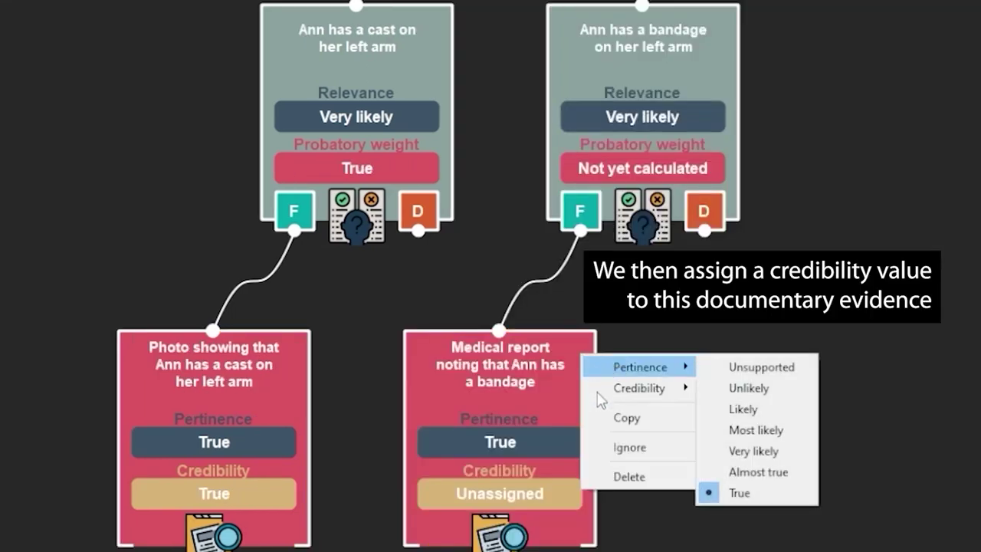
{"action": "mouse_move", "coordinate": [600, 398]}
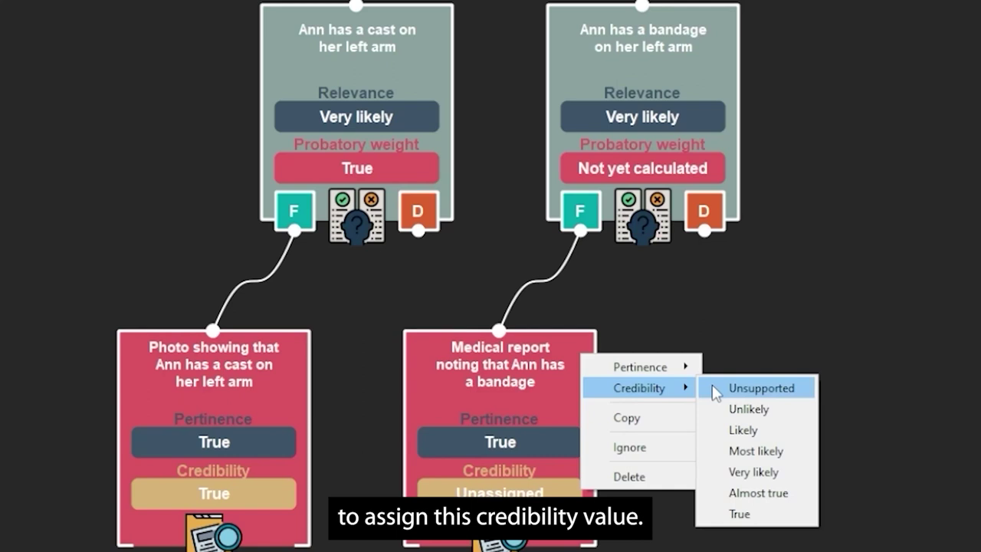
{"action": "key", "text": "Down"}
{"action": "key", "text": "Down"}
{"action": "key", "text": "Down"}
{"action": "key", "text": "Down"}
{"action": "key", "text": "Down"}
{"action": "key", "text": "Down"}
{"action": "key", "text": "Up"}
{"action": "key", "text": "Up"}
{"action": "key", "text": "Up"}
{"action": "key", "text": "Up"}
{"action": "key", "text": "Up"}
{"action": "key", "text": "Up"}
{"action": "key", "text": "Down"}
{"action": "key", "text": "Down"}
{"action": "key", "text": "Down"}
{"action": "key", "text": "Down"}
{"action": "key", "text": "Down"}
{"action": "key", "text": "Down"}
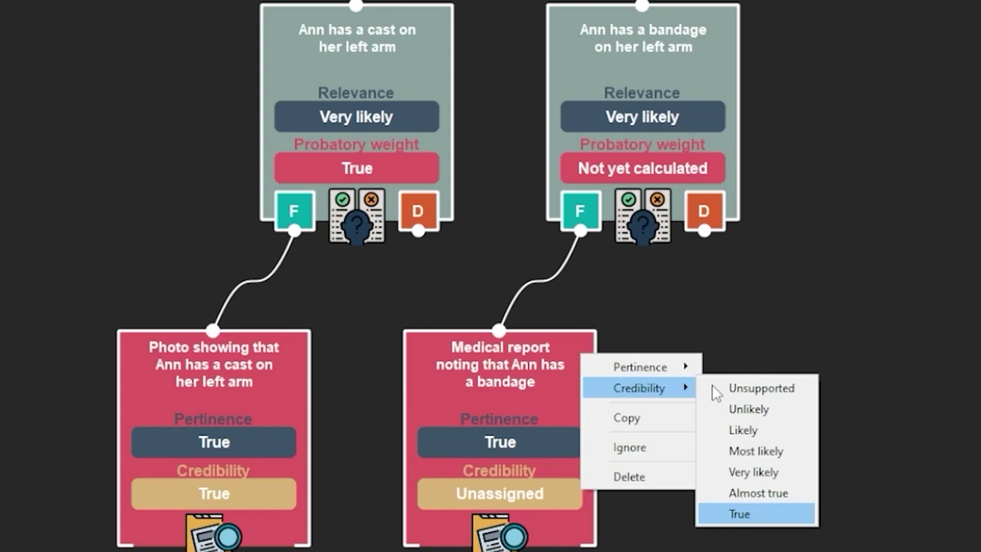
{"action": "key", "text": "Return"}
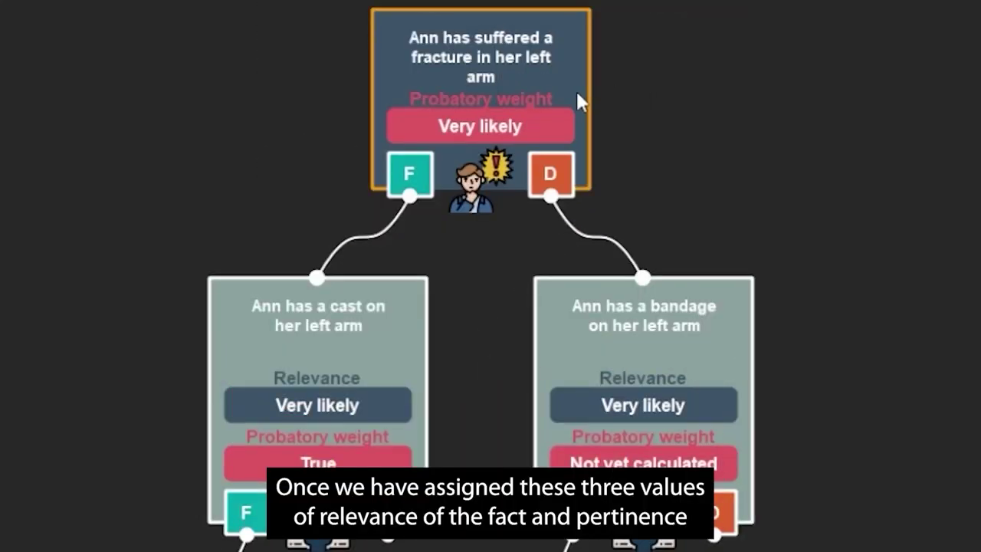
{"action": "right_click", "coordinate": [578, 94]}
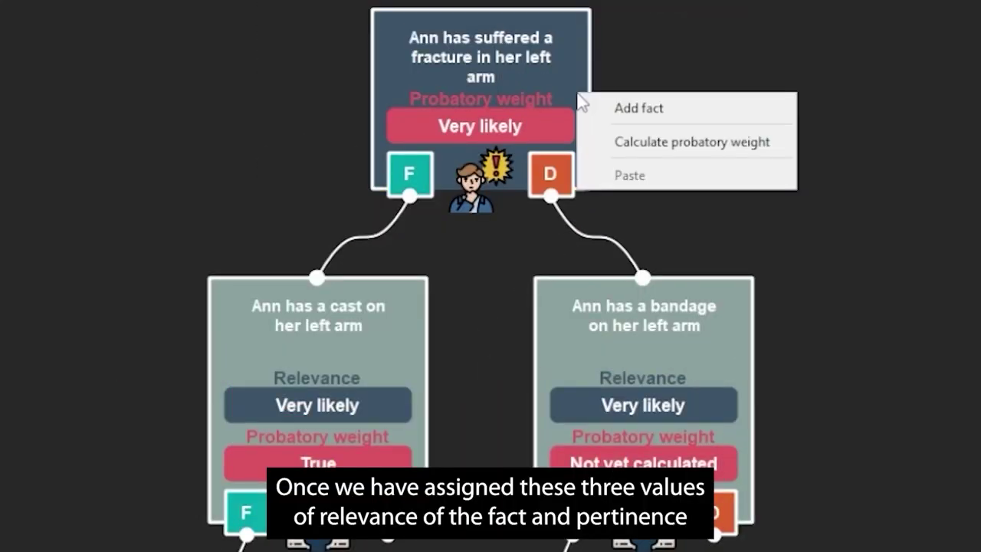
Recalculate the fracture hypothesis's probatory weight from its context menu.
{"action": "left_click", "coordinate": [782, 144]}
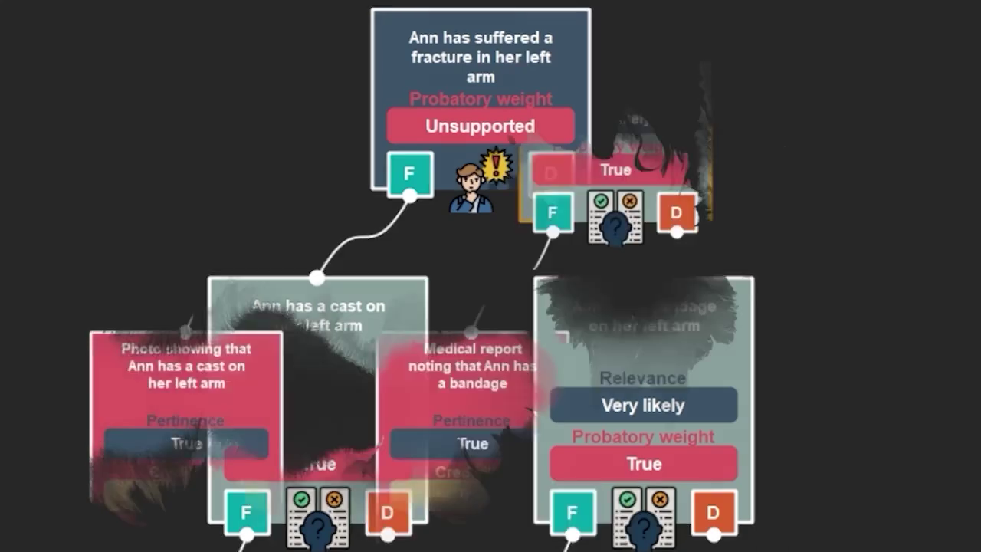
{"action": "right_click", "coordinate": [690, 64]}
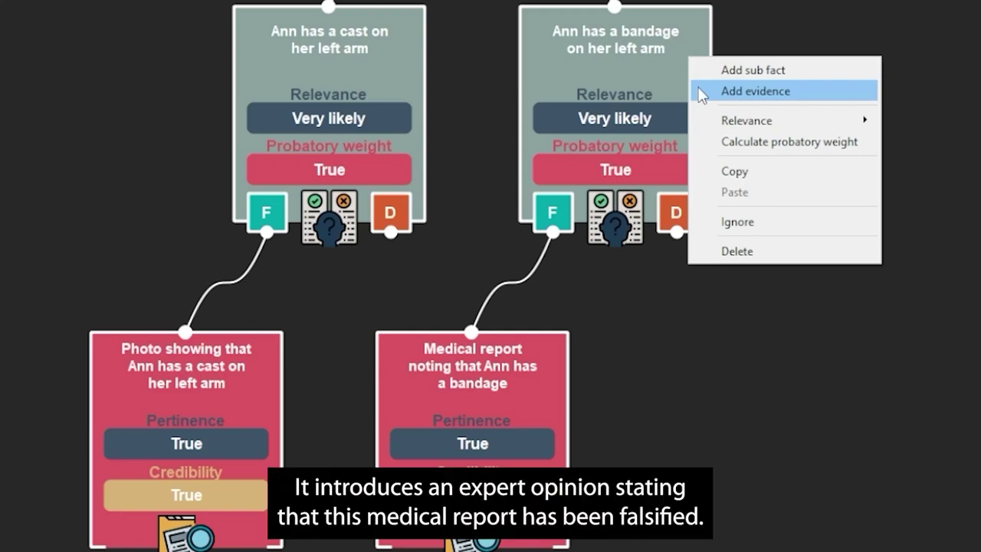
Add unfavorable Expert evidence 'Medical report has been falsified' to the bandage fact.
{"action": "left_click", "coordinate": [699, 95]}
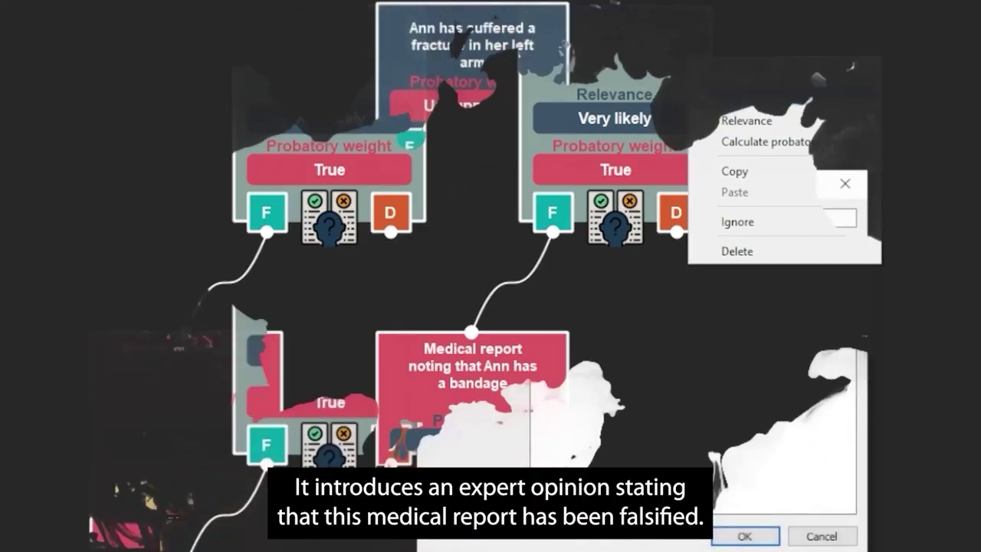
{"action": "type", "text": "Medical "}
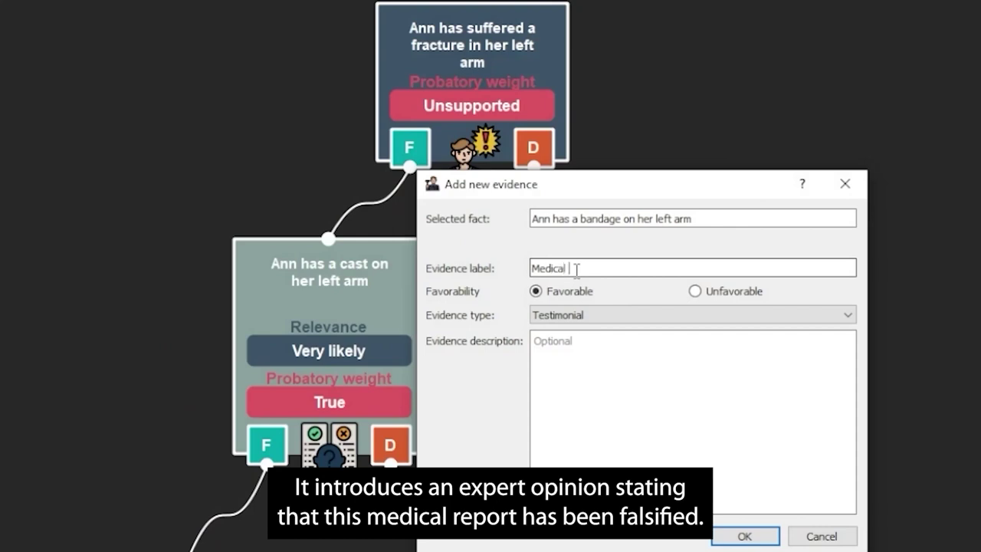
{"action": "type", "text": "report has been falsifie"}
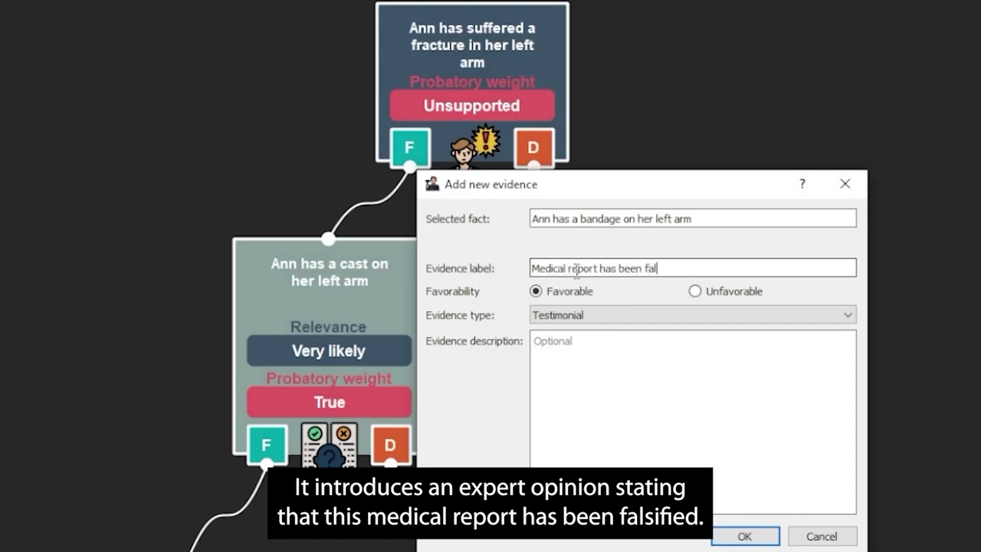
{"action": "type", "text": "d"}
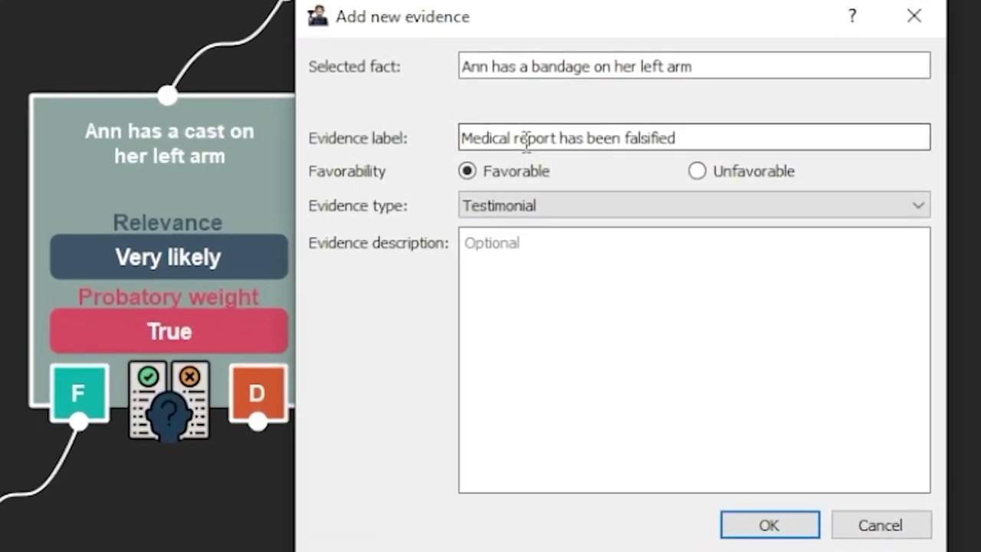
{"action": "left_click", "coordinate": [696, 171]}
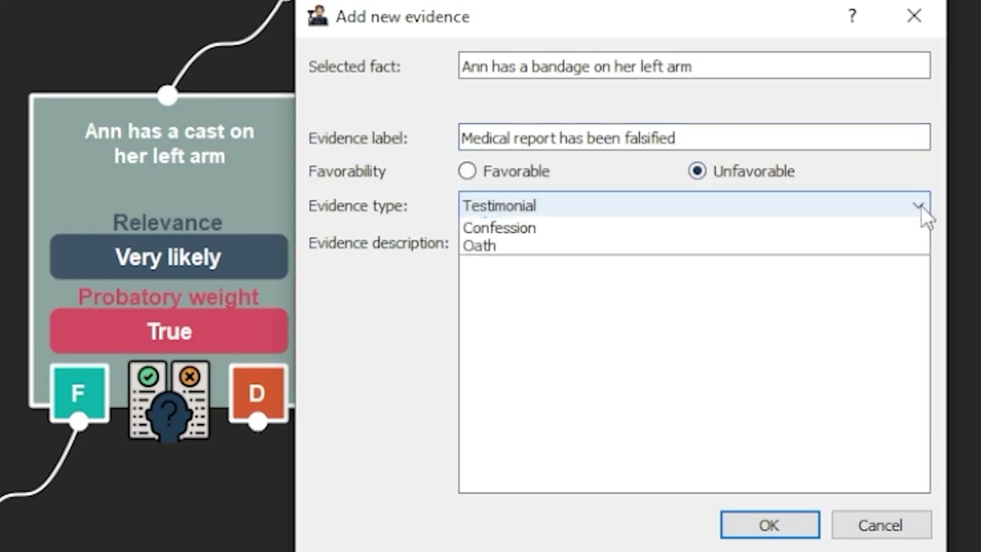
{"action": "left_click", "coordinate": [908, 208]}
{"action": "left_click", "coordinate": [660, 265]}
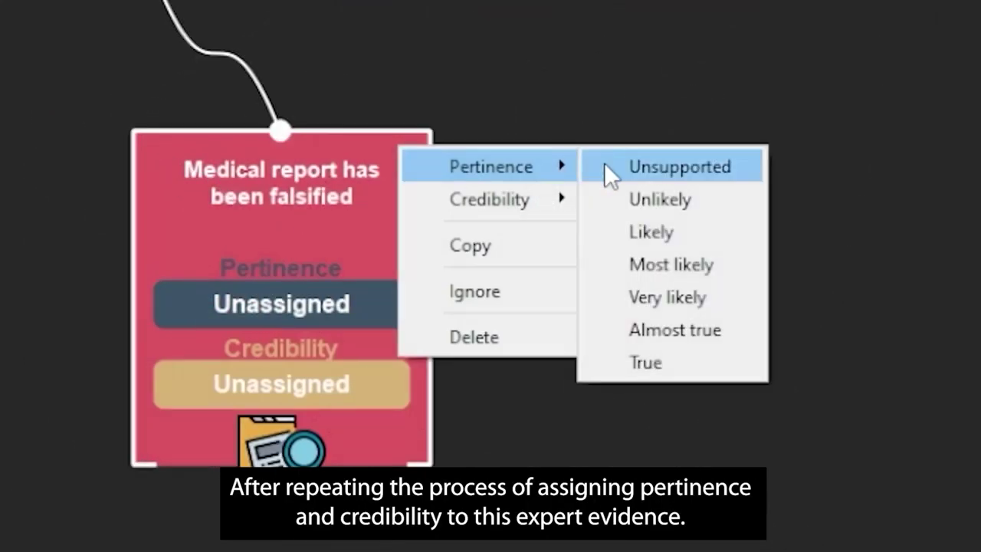
Rate the falsification evidence's pertinence and credibility True, then recalculate the hypothesis to Very likely.
{"action": "key", "text": "Up"}
{"action": "key", "text": "Up"}
{"action": "key", "text": "Up"}
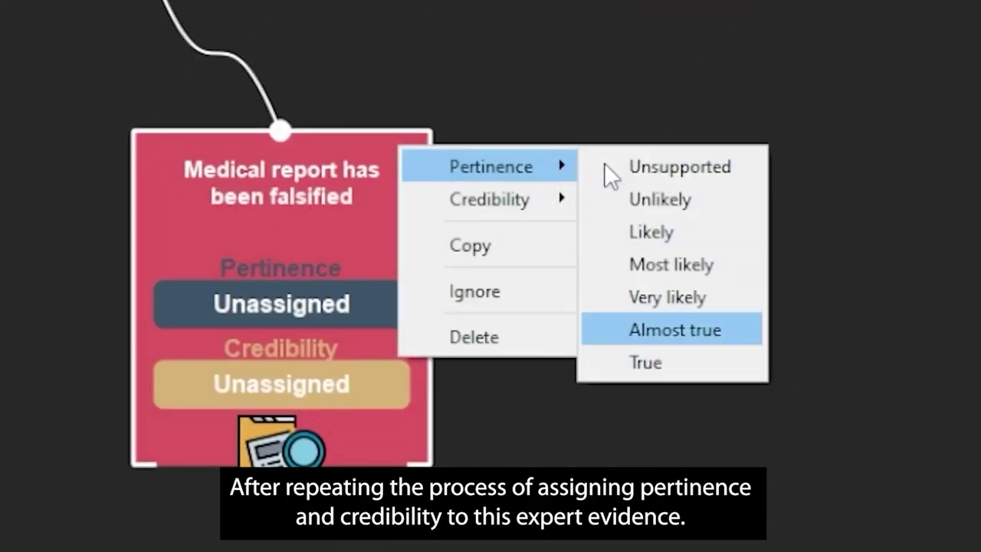
{"action": "key", "text": "Down"}
{"action": "key", "text": "Down"}
{"action": "key", "text": "Return"}
{"action": "right_click", "coordinate": [407, 163]}
{"action": "mouse_move", "coordinate": [421, 217]}
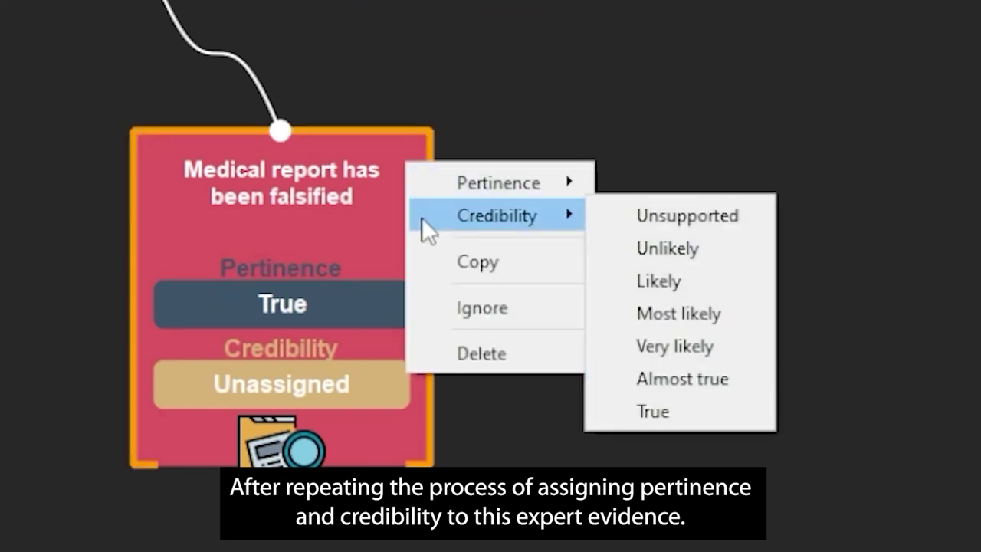
{"action": "key", "text": "Down"}
{"action": "key", "text": "Down"}
{"action": "key", "text": "Down"}
{"action": "key", "text": "Down"}
{"action": "key", "text": "Down"}
{"action": "key", "text": "Down"}
{"action": "key", "text": "Return"}
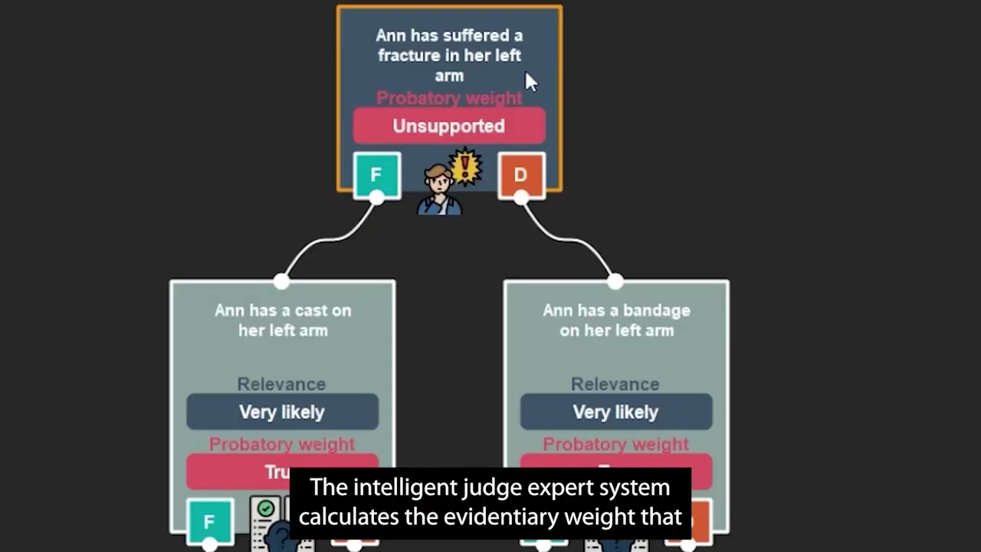
{"action": "right_click", "coordinate": [525, 71]}
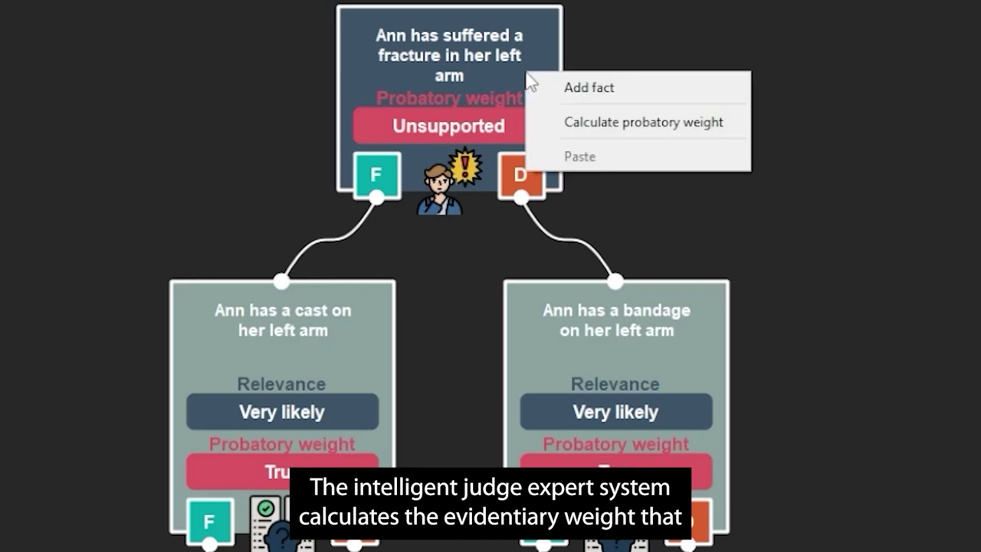
{"action": "left_click", "coordinate": [545, 124]}
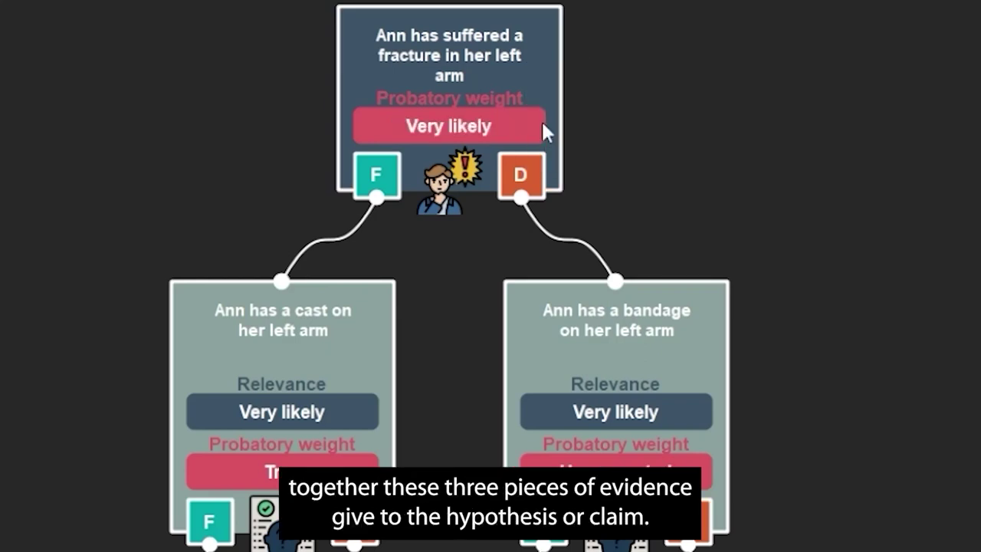